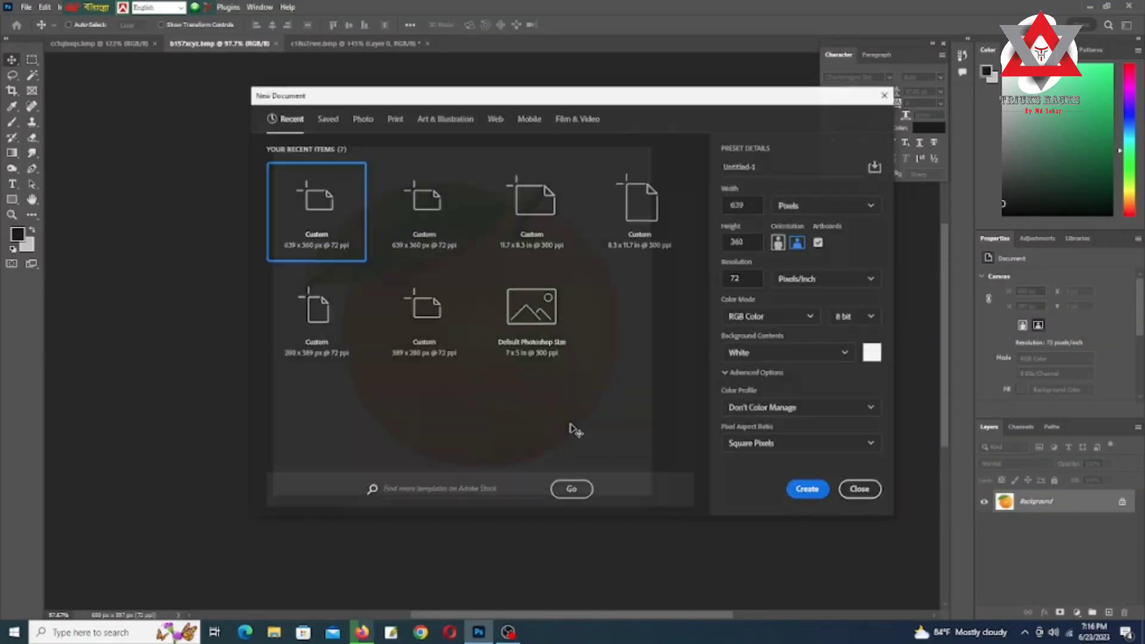
- Create a blank 639 × 360 px document from the recent preset
click(463, 217)
click(806, 491)
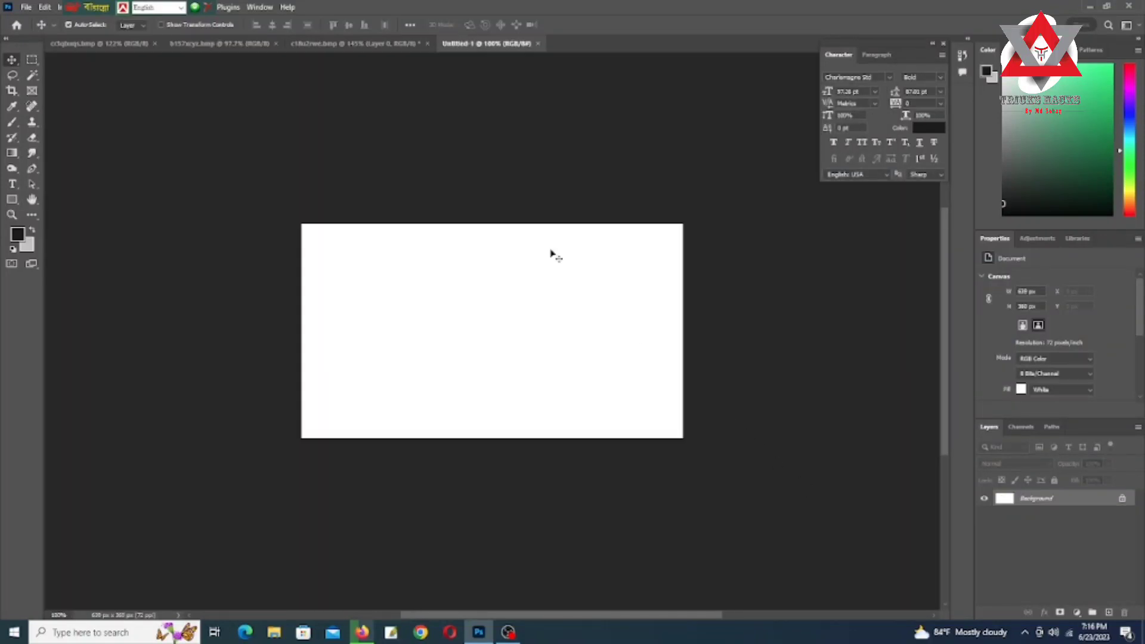
click(358, 43)
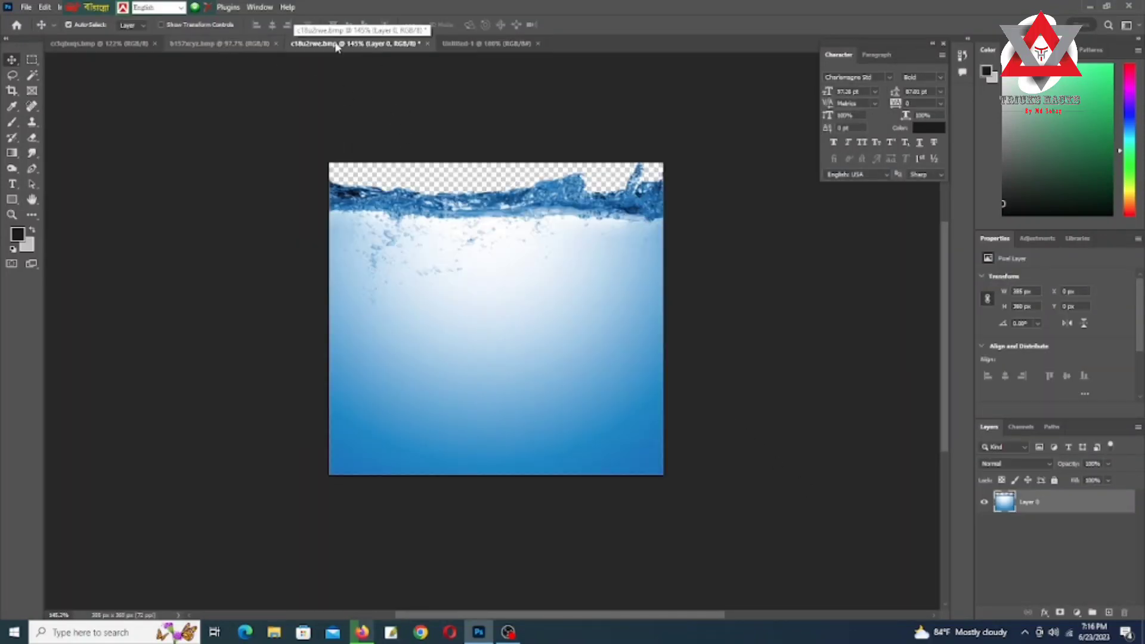
click(486, 43)
- Select the entire canvas with the Rectangular Marquee
key(m)
drag(133, 161, 756, 516)
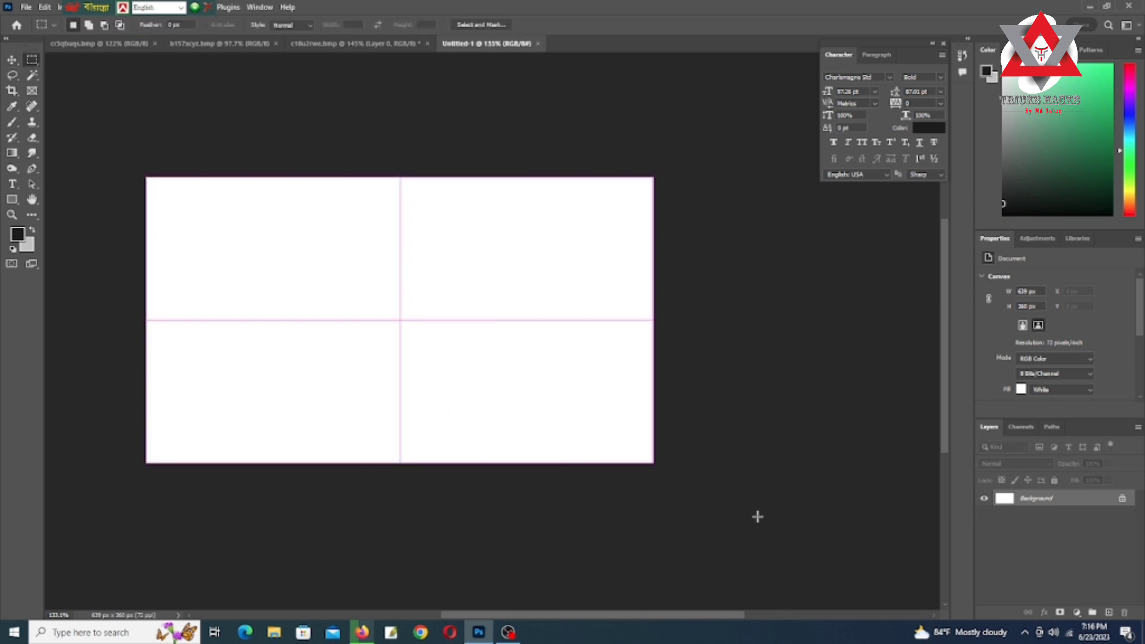
scroll(770, 364, up, 3)
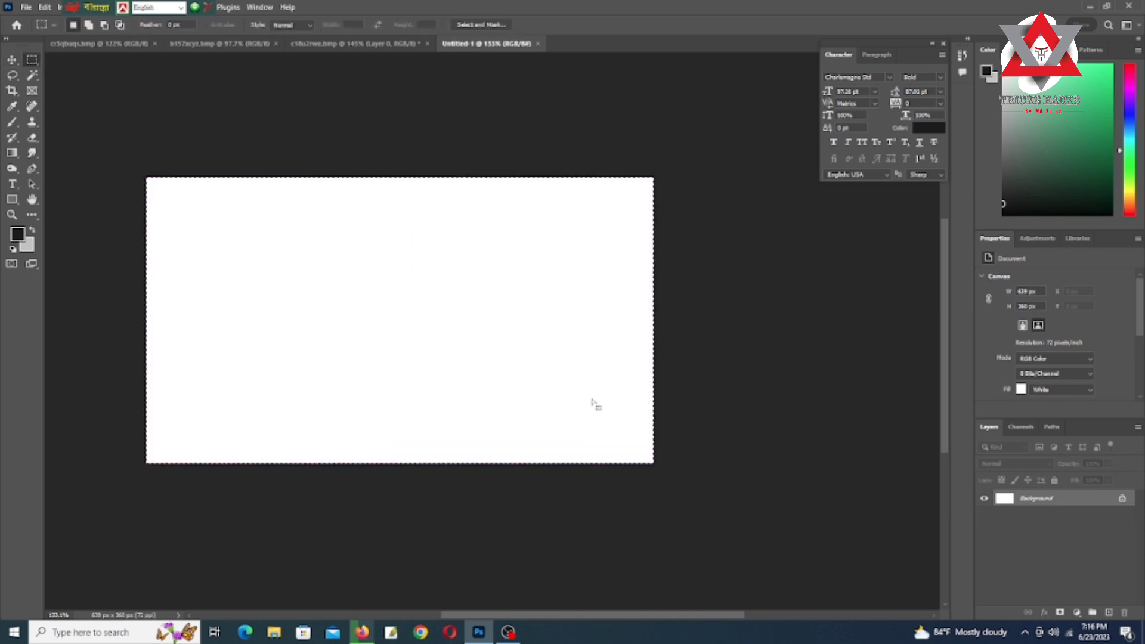
- Fill the selection with an orange preset gradient as a first attempt
click(12, 152)
click(90, 25)
click(984, 122)
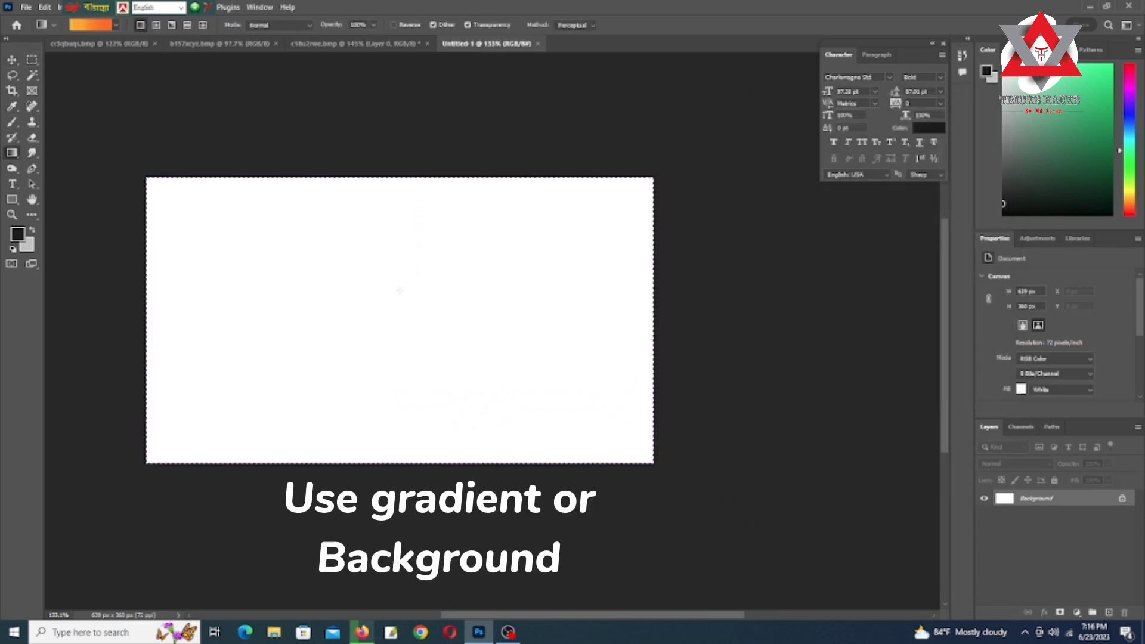
drag(92, 261, 769, 383)
drag(428, 444, 428, 446)
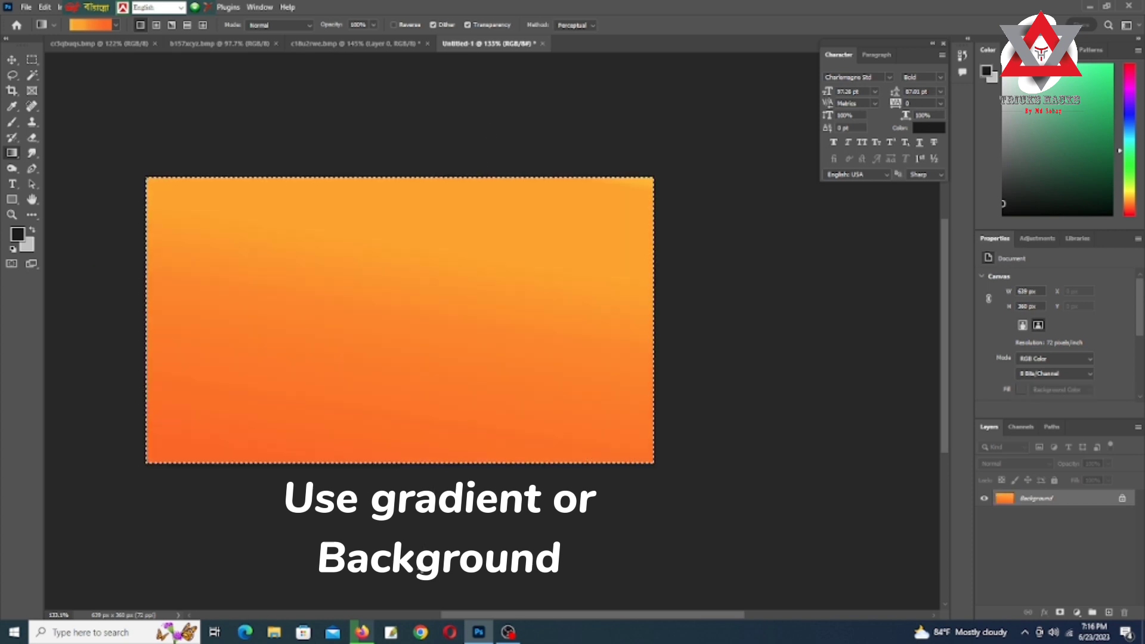
key(v)
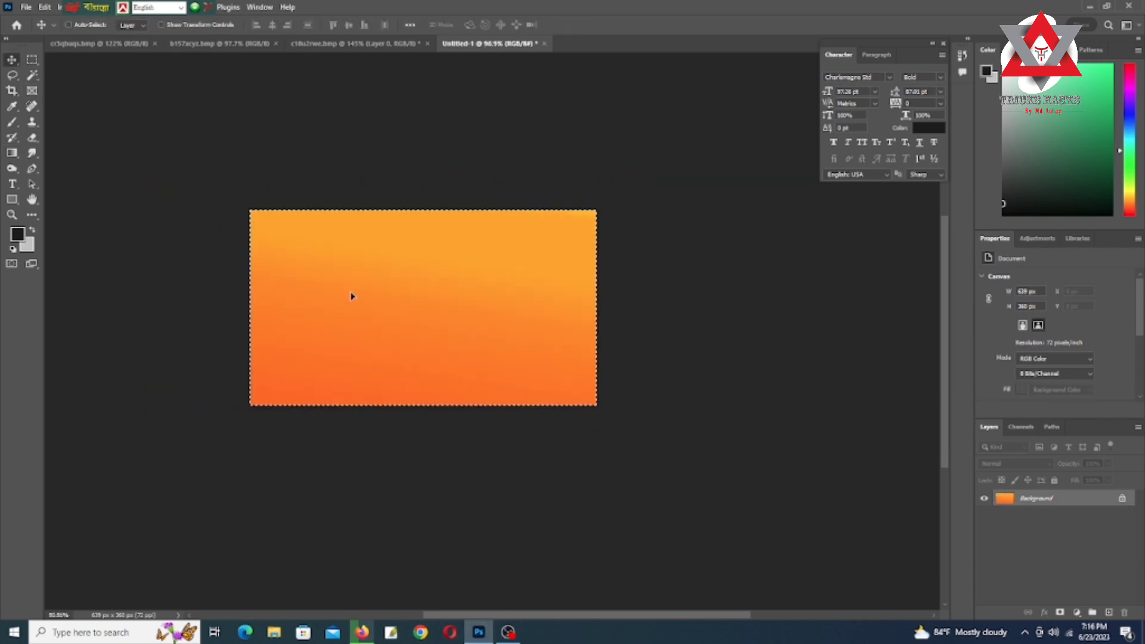
- Edit the gradient's colour stops to run from yellow-orange to deep orange
click(11, 153)
click(89, 25)
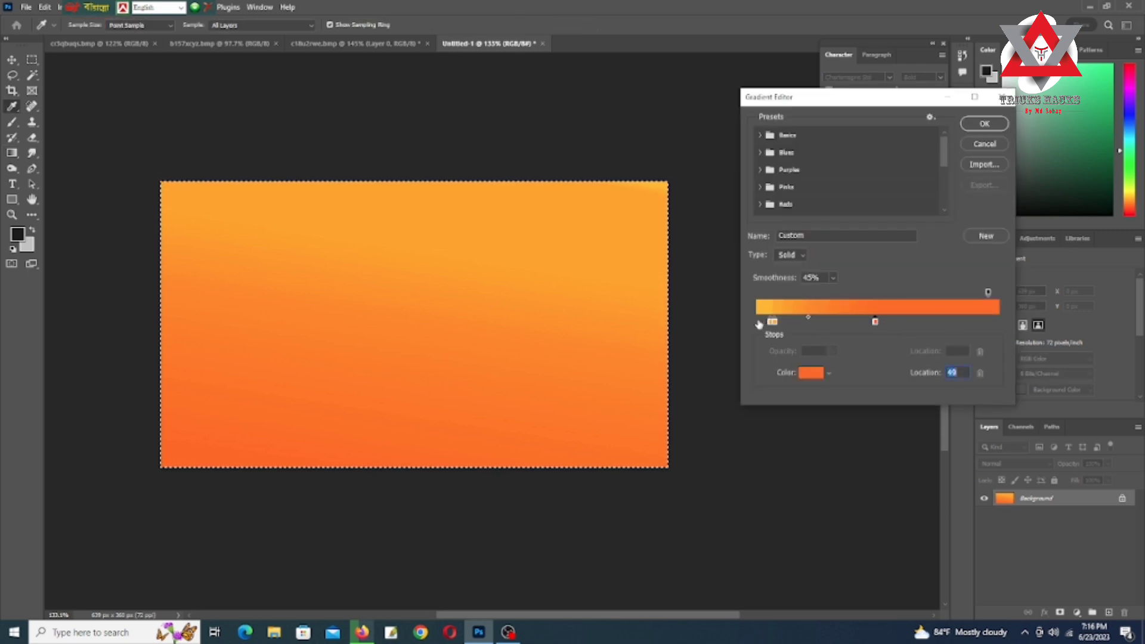
double_click(875, 321)
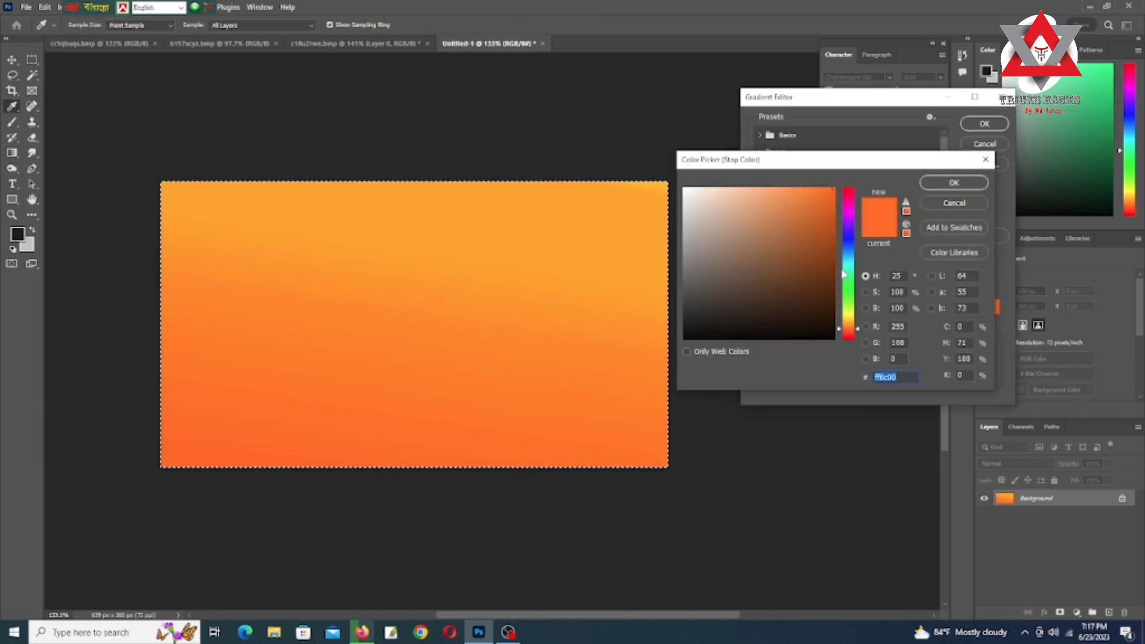
click(954, 182)
click(984, 124)
- Apply the gradient vertically from top to bottom across the canvas, then deselect
drag(528, 146, 512, 577)
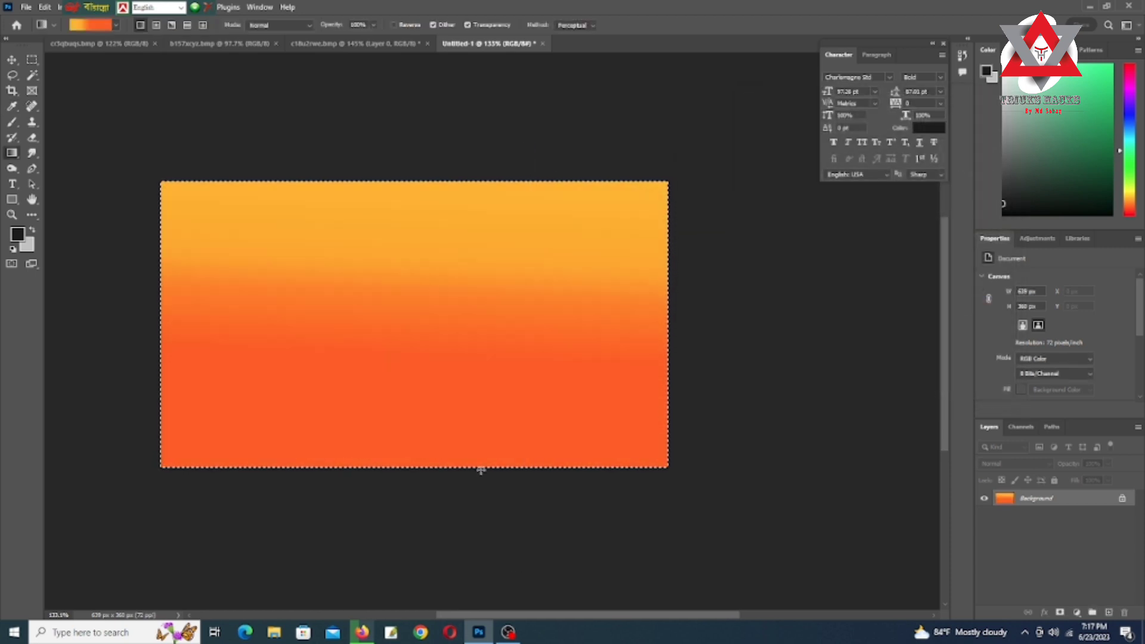
scroll(481, 470, down, 3)
drag(741, 294, 266, 342)
drag(361, 233, 567, 487)
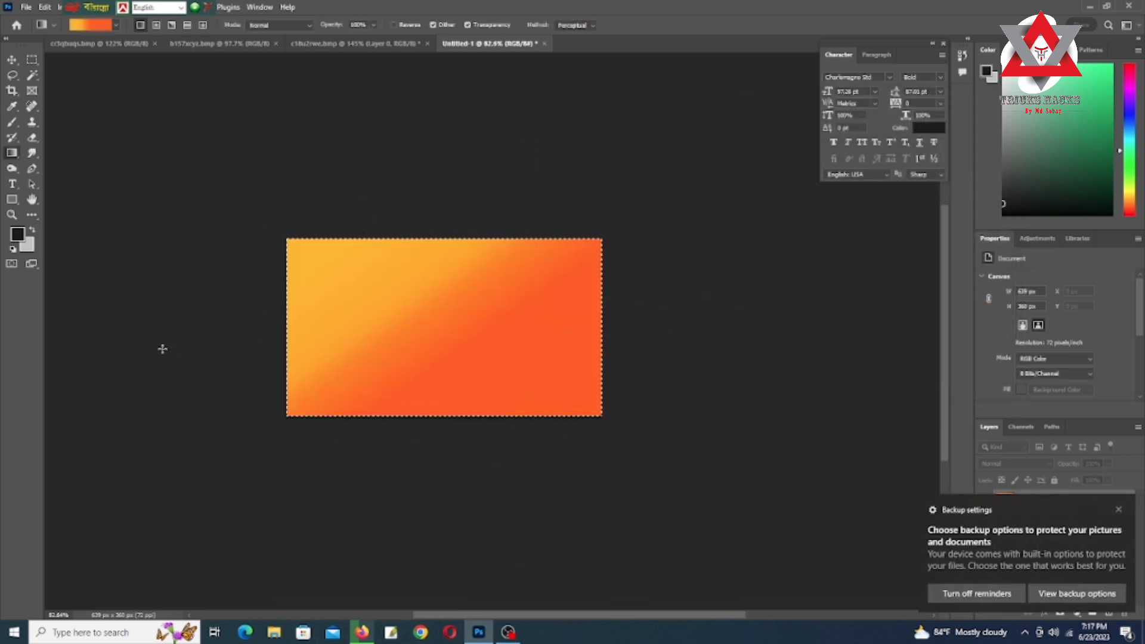
drag(477, 262, 384, 263)
drag(419, 199, 450, 503)
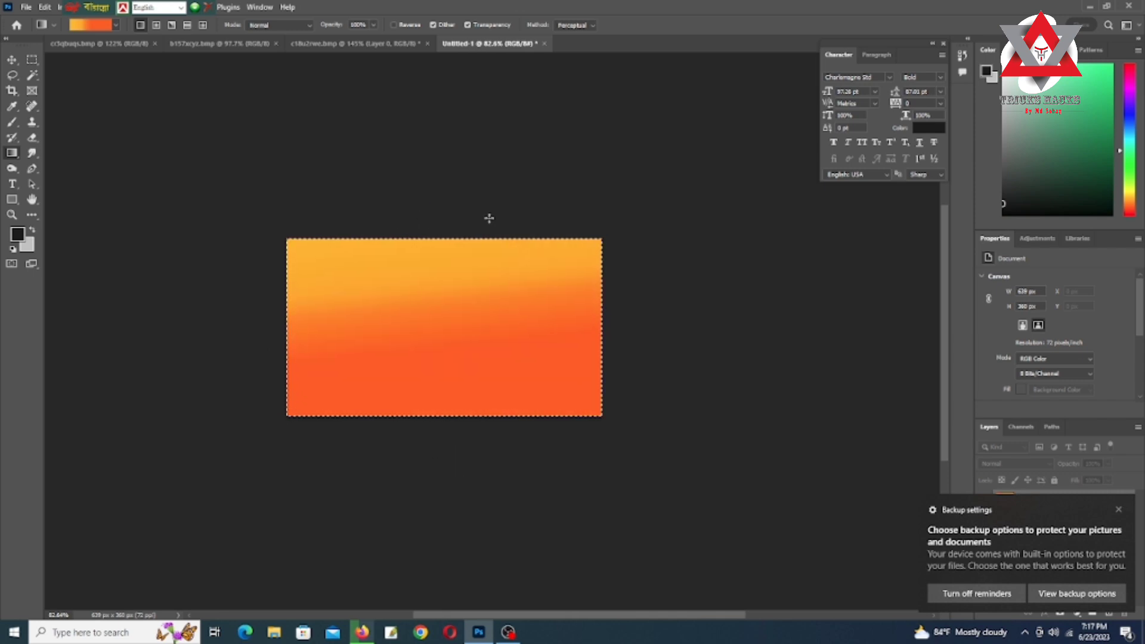
key(ctrl+d)
- Bring the orange-with-leaf photo into the composite, scaled down at the top-left
key(v)
key(ctrl+plus)
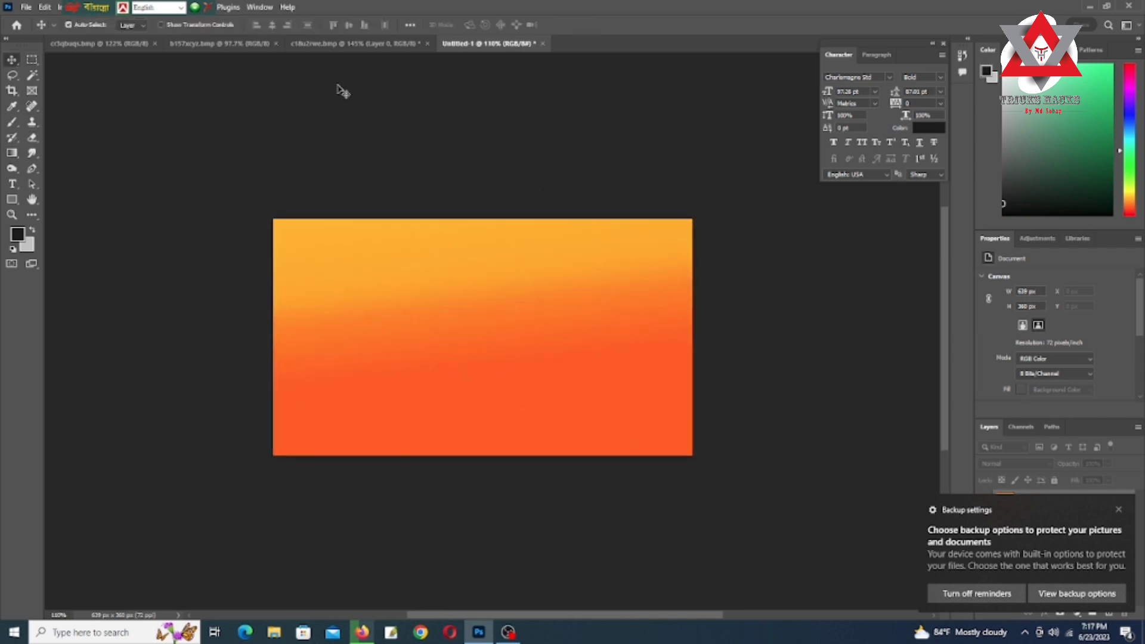
click(98, 43)
click(354, 42)
click(220, 43)
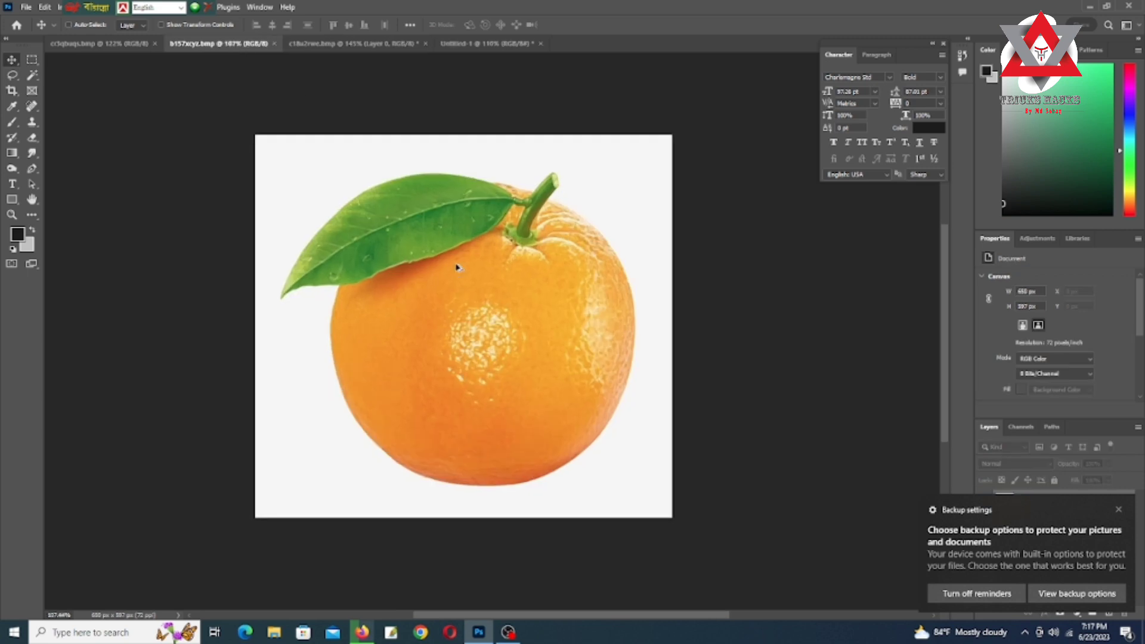
drag(416, 328, 516, 340)
key(ctrl+t)
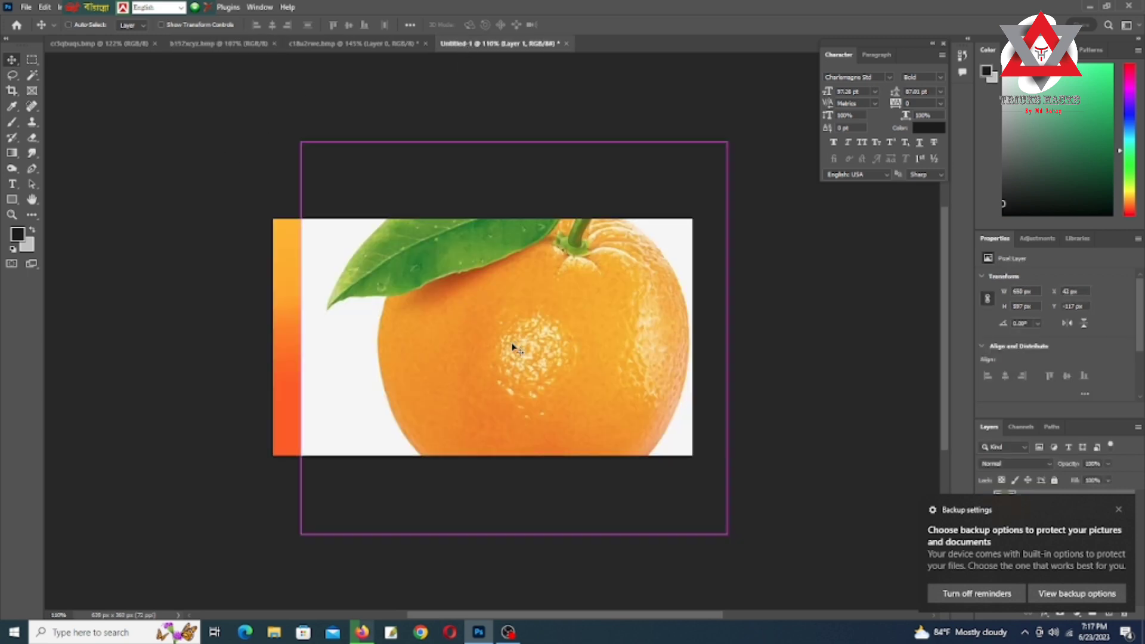
drag(726, 141, 511, 325)
drag(405, 424, 379, 319)
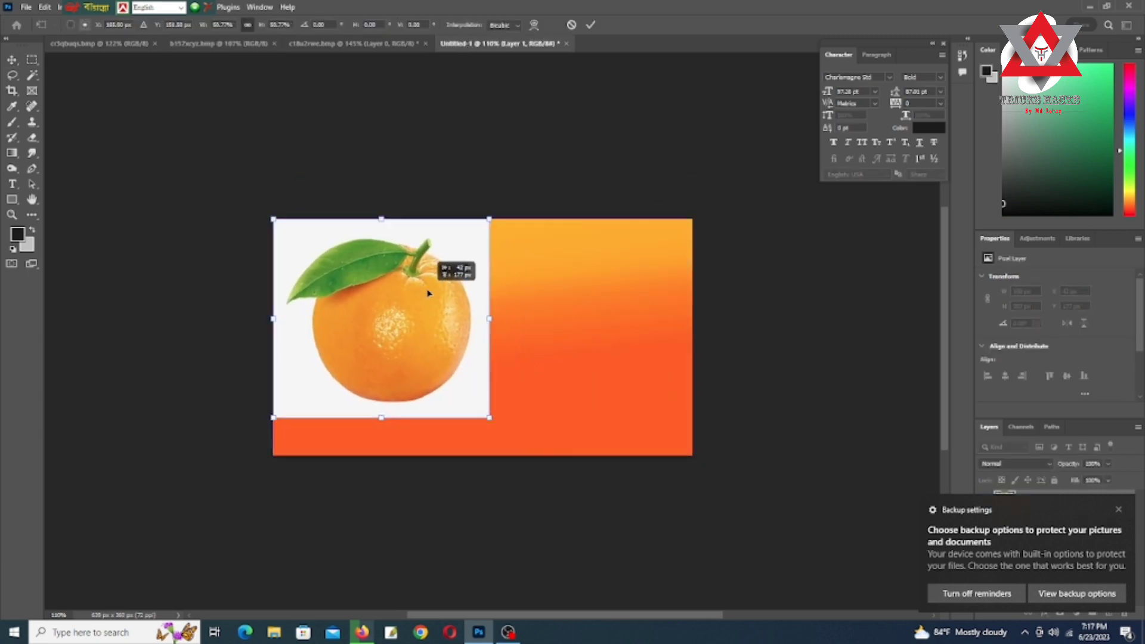
key(Return)
- Select the orange with Select Subject and add a layer mask hiding its background
click(139, 7)
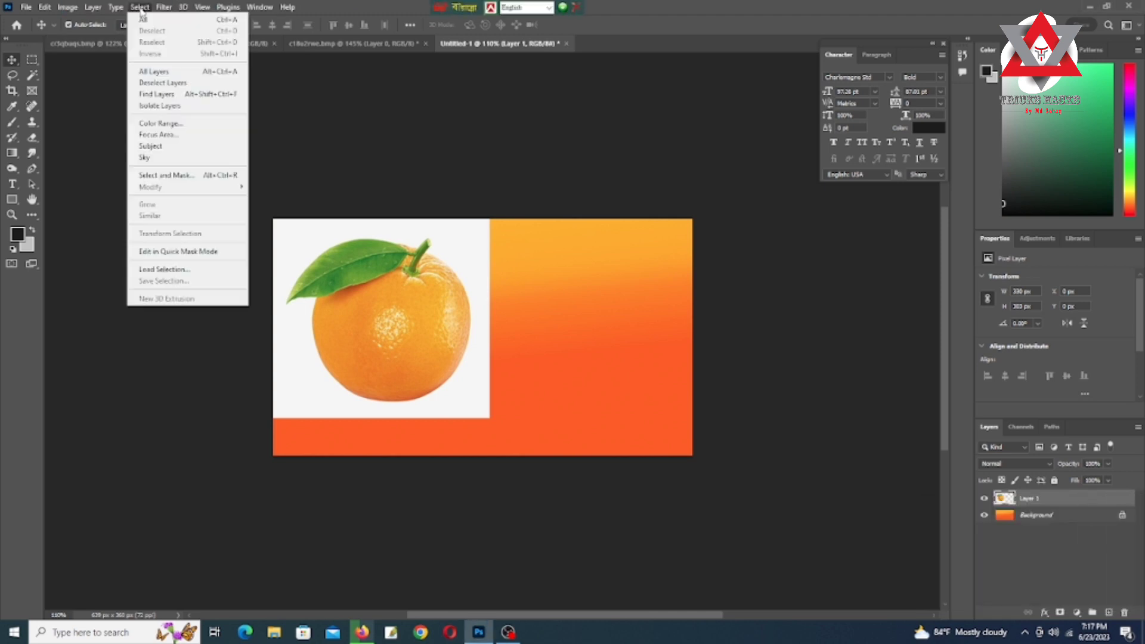
click(151, 146)
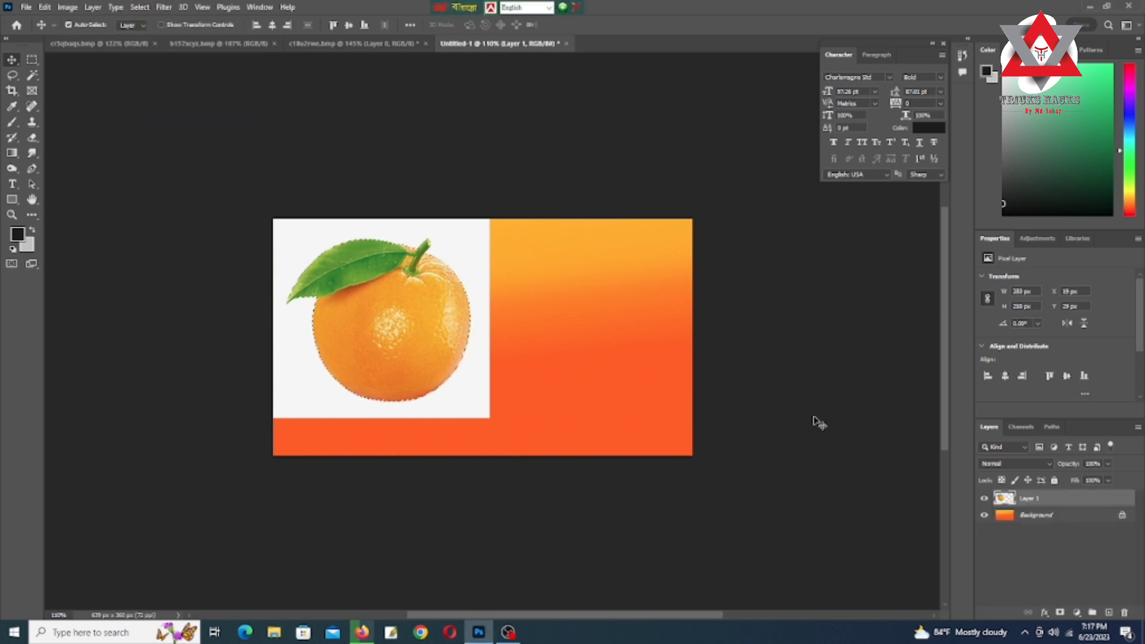
click(1060, 612)
scroll(534, 378, up, 2)
- Switch to the orange-and-slice photo and Quick Select the slice including its rind
scroll(424, 345, down, 1)
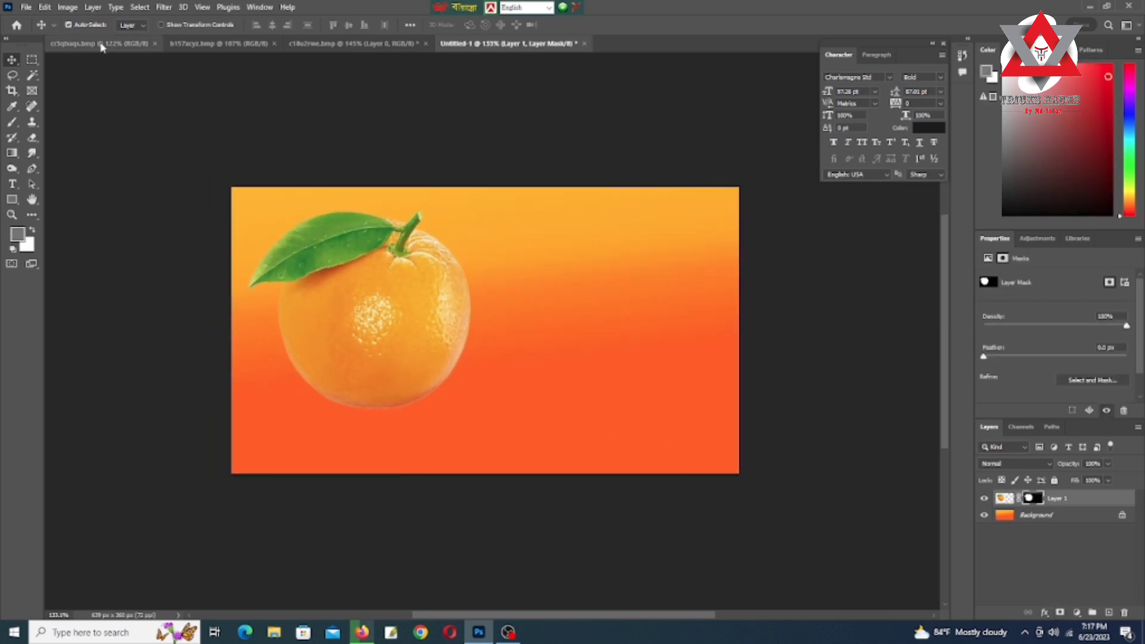
click(218, 44)
click(98, 43)
scroll(652, 503, up, 1)
scroll(659, 419, up, 1)
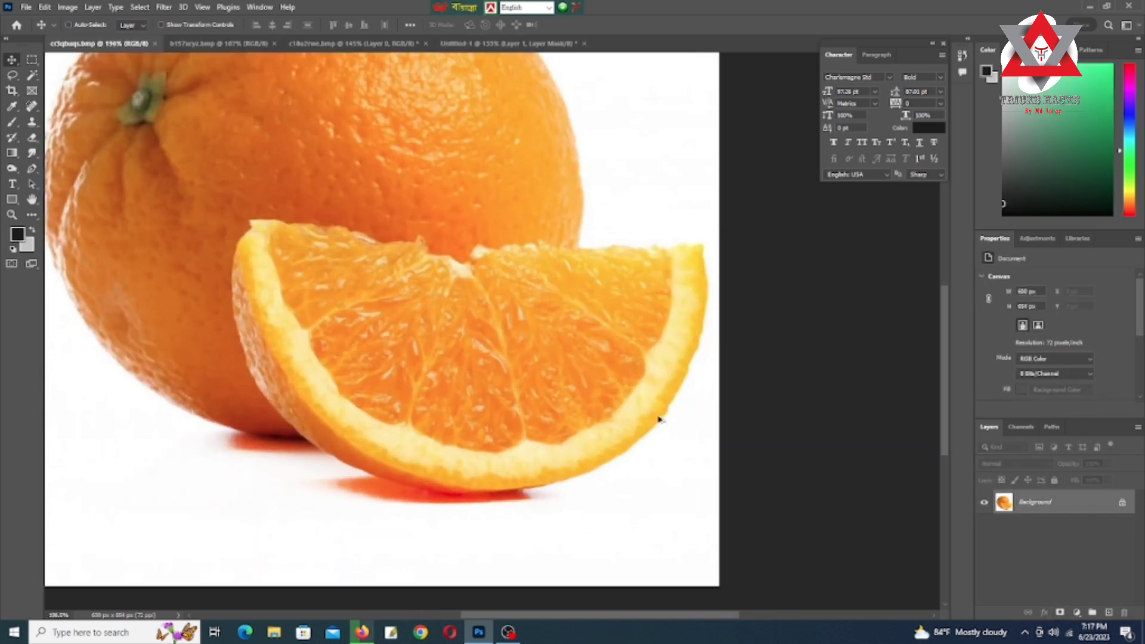
click(32, 75)
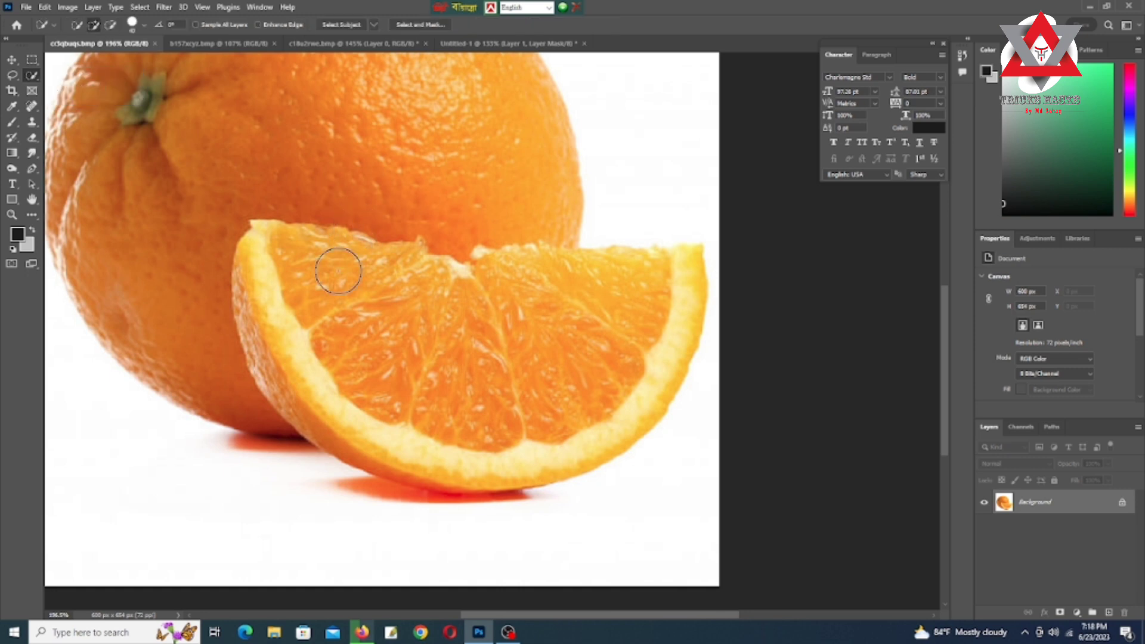
mouse_move(572, 322)
mouse_down()
mouse_move(664, 289)
mouse_move(646, 372)
mouse_up()
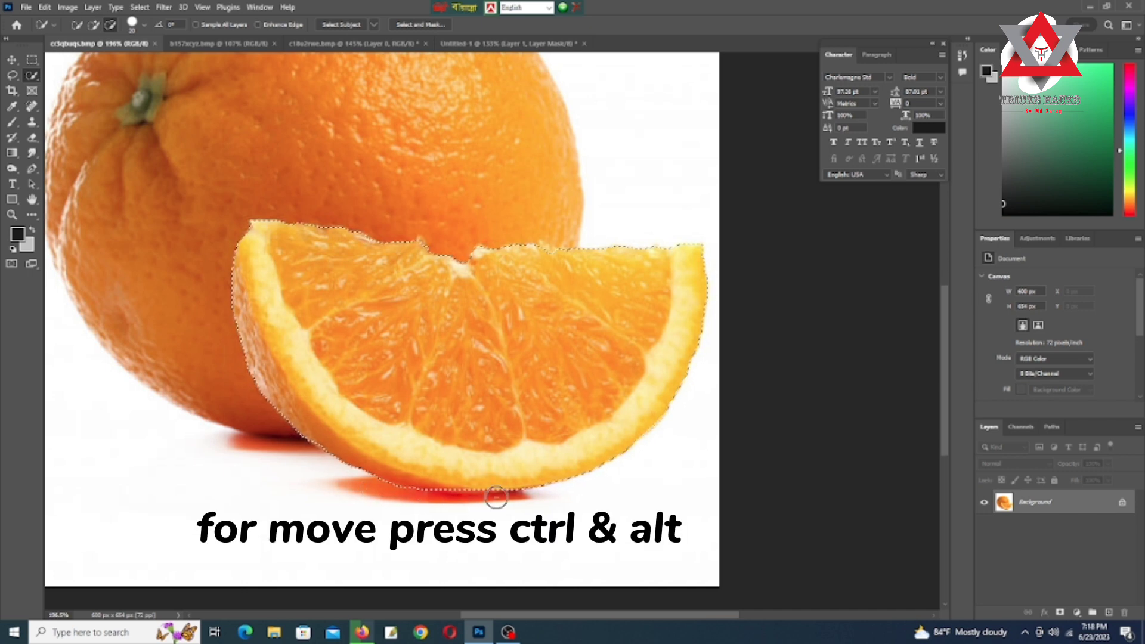
- Move the selected slice into the composite, shrink it and place it below the whole orange
click(12, 59)
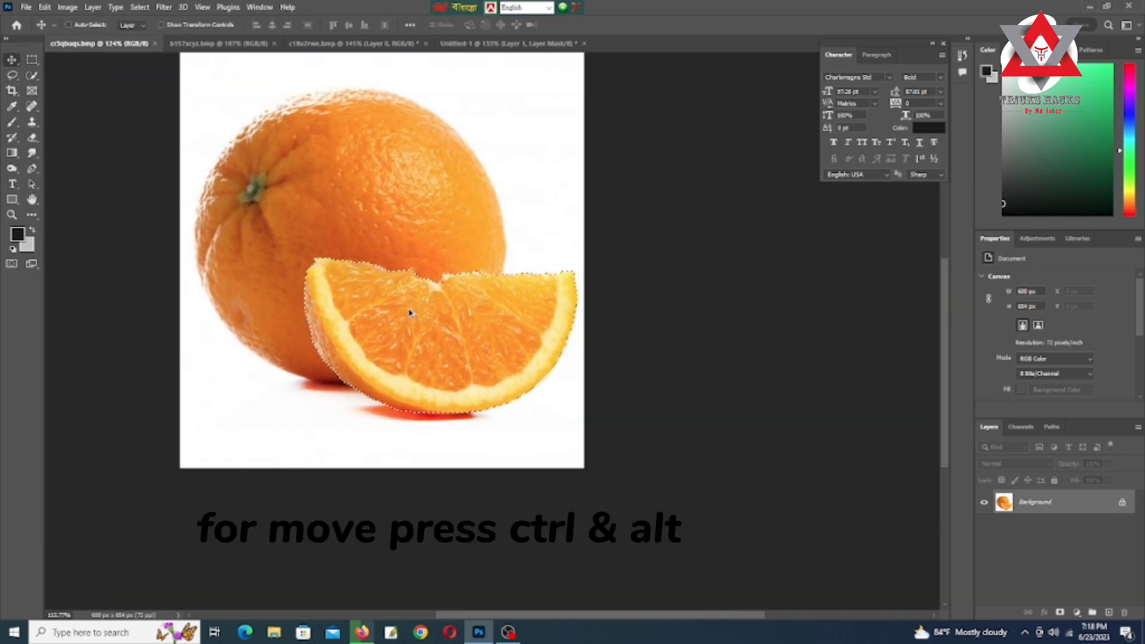
drag(409, 307, 409, 235)
drag(540, 339, 536, 335)
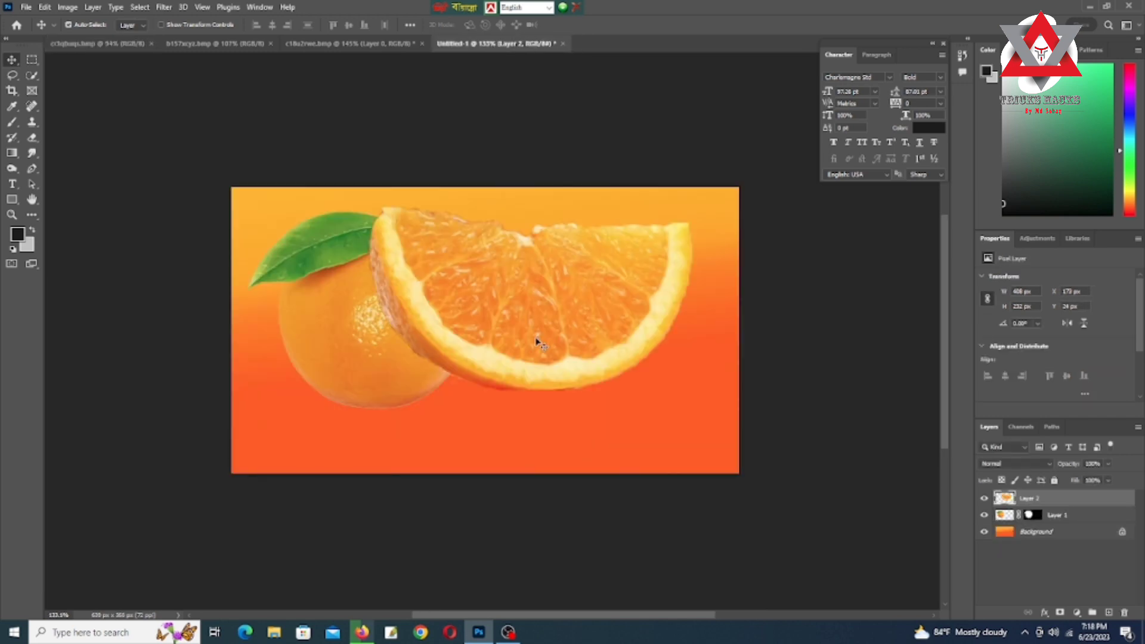
key(ctrl+minus)
key(ctrl+t)
drag(652, 235, 562, 292)
drag(512, 351, 508, 379)
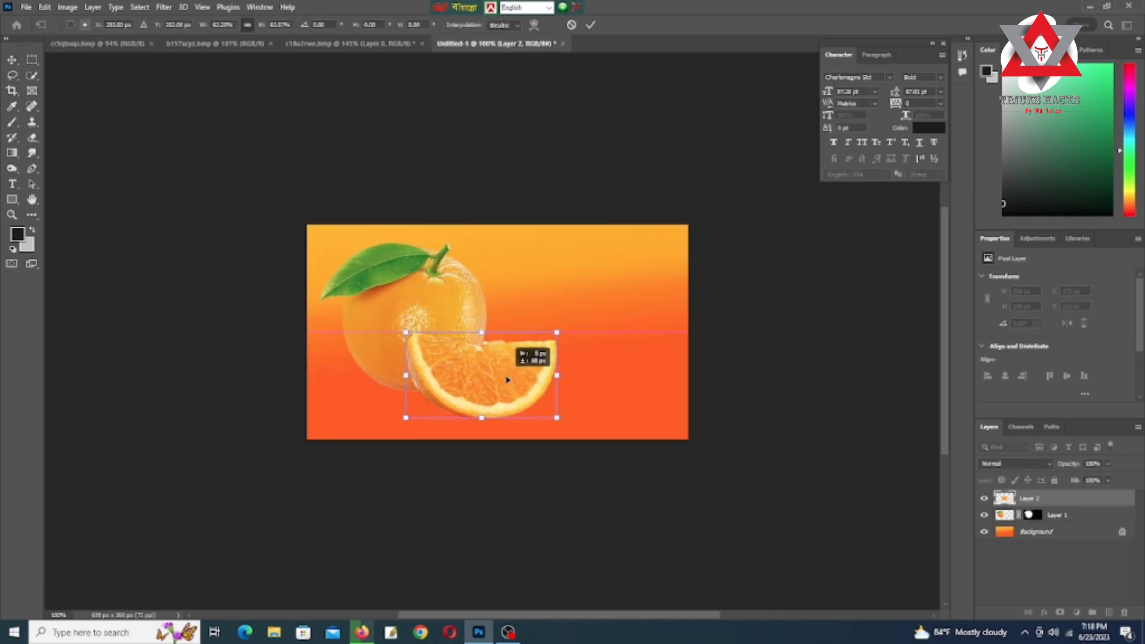
key(Return)
- Zoom in on the placed slice and select the Spot Healing Brush tool
scroll(429, 376, down, 1)
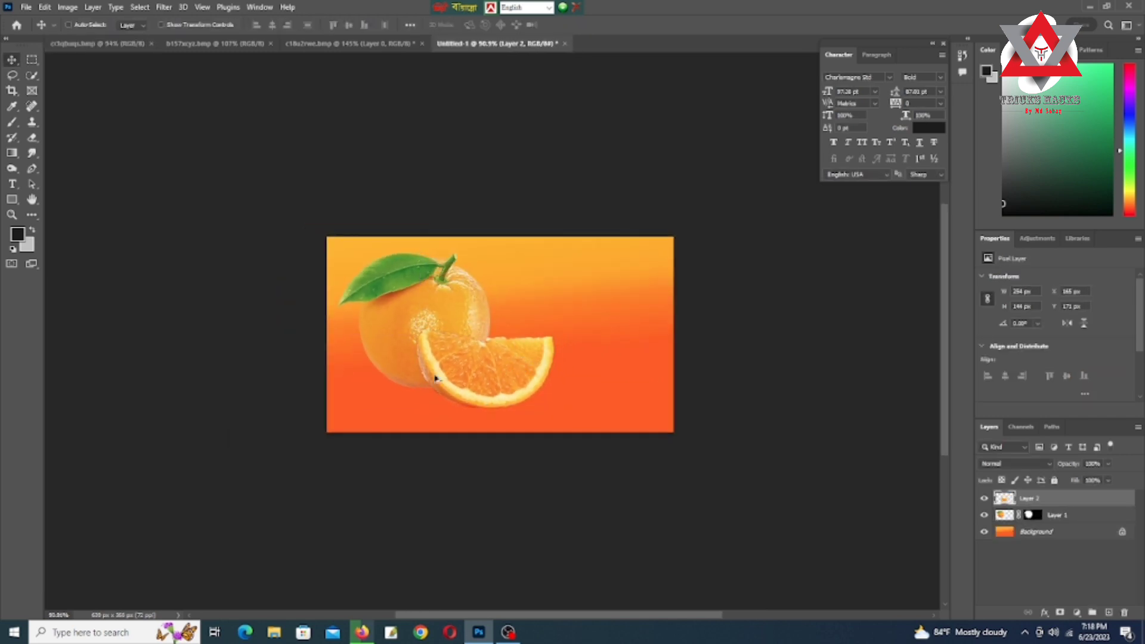
scroll(441, 385, up, 3)
scroll(465, 411, up, 2)
scroll(507, 425, down, 1)
scroll(561, 426, up, 2)
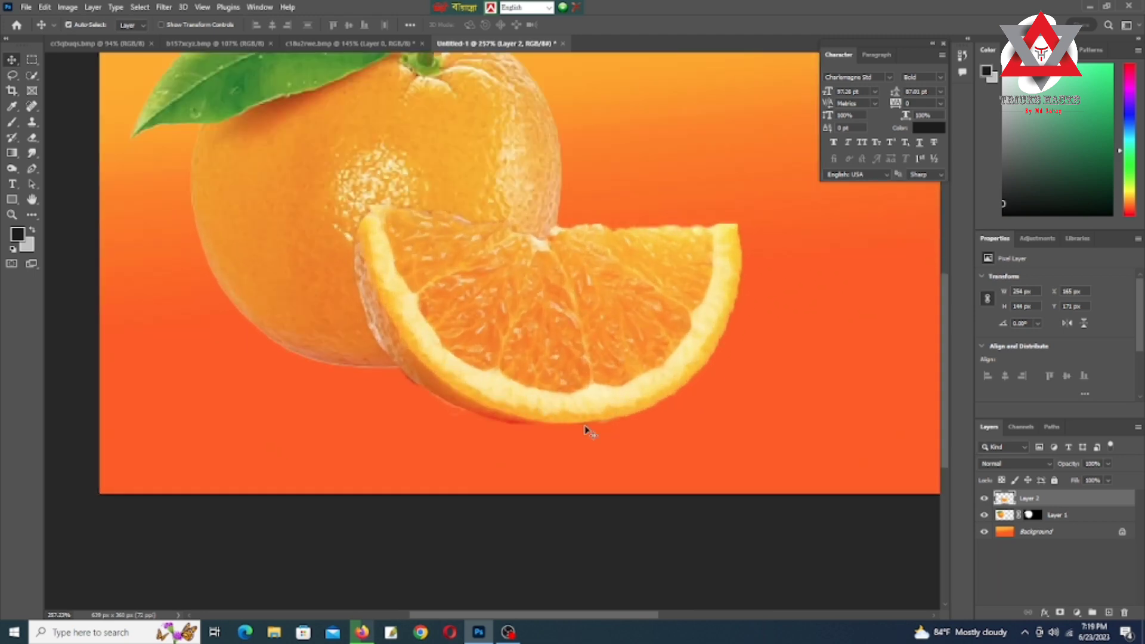
scroll(588, 421, down, 2)
scroll(587, 412, right, 2)
scroll(584, 409, up, 3)
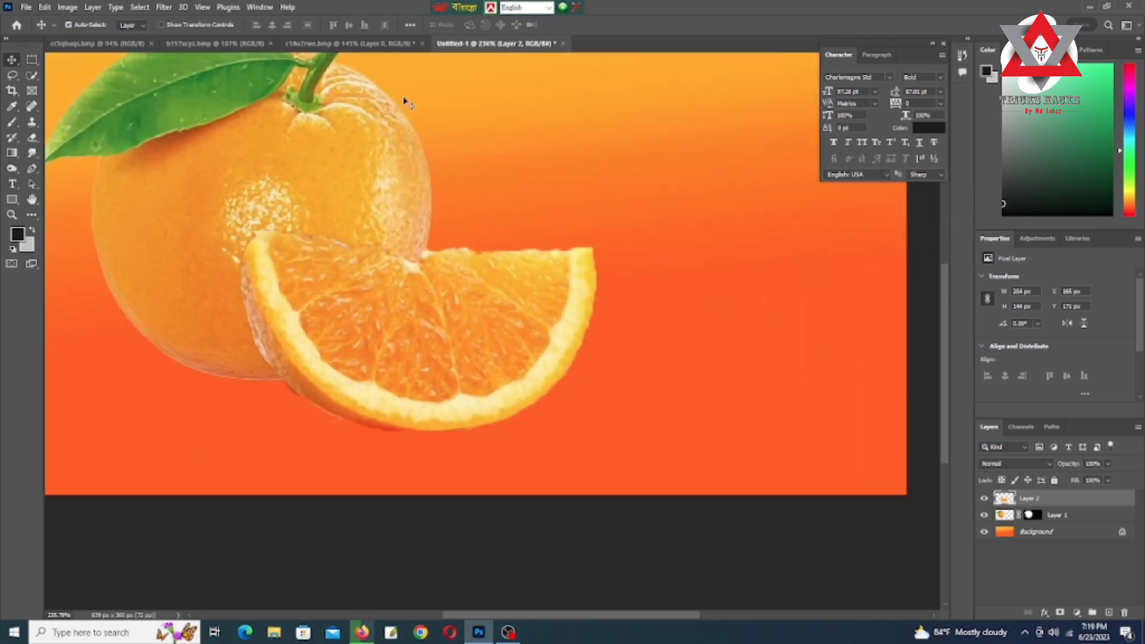
click(367, 44)
drag(458, 248, 459, 325)
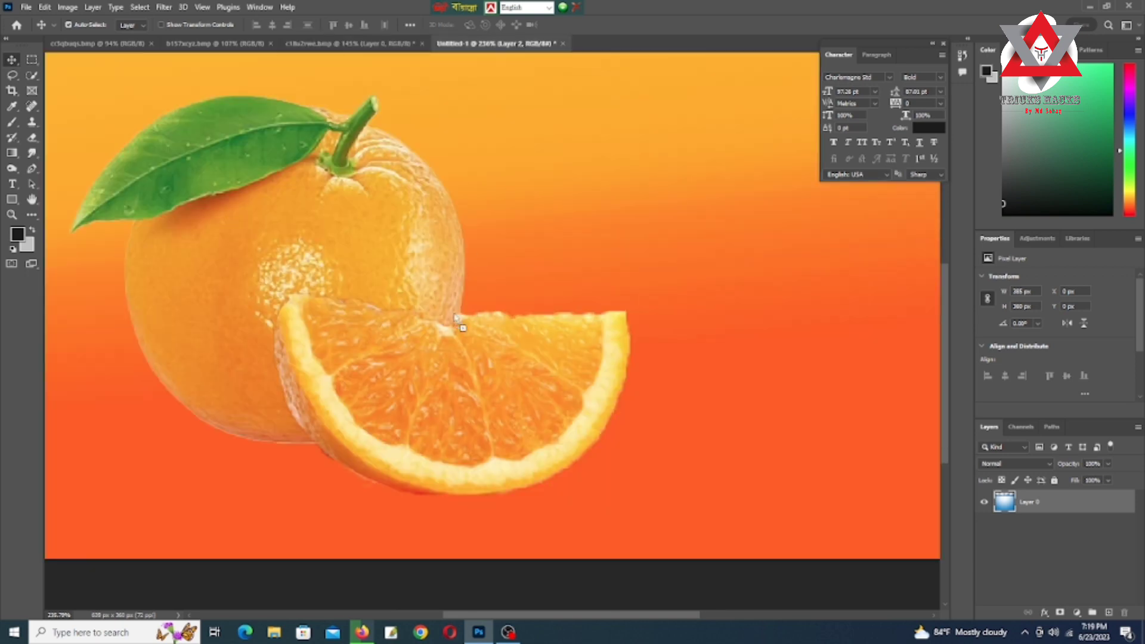
scroll(485, 480, up, 1)
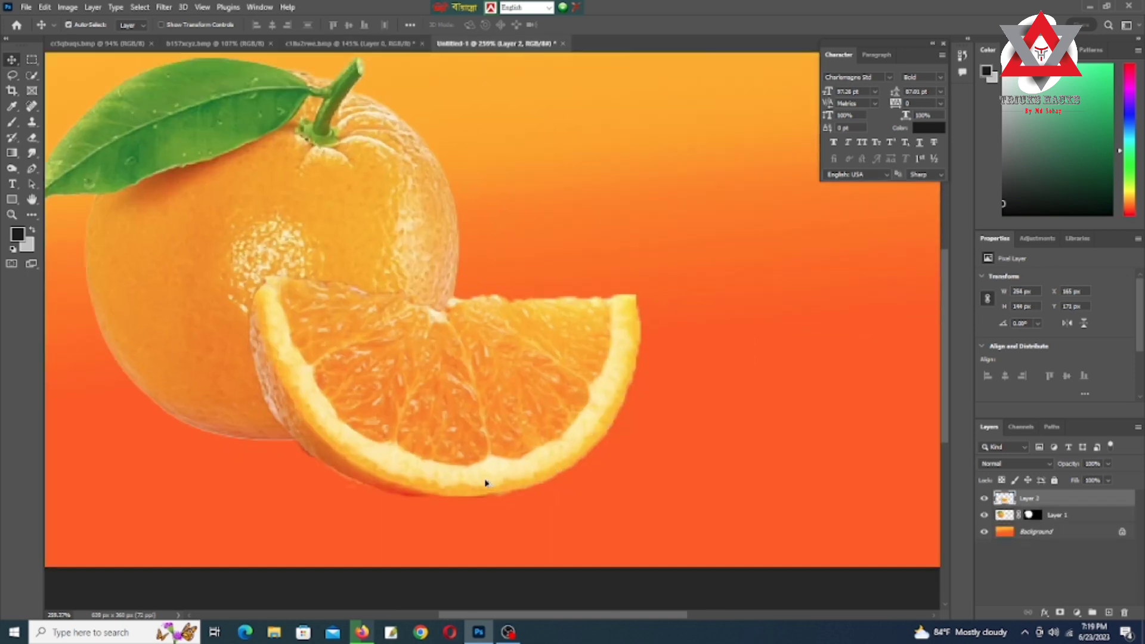
scroll(486, 483, up, 1)
scroll(557, 509, up, 1)
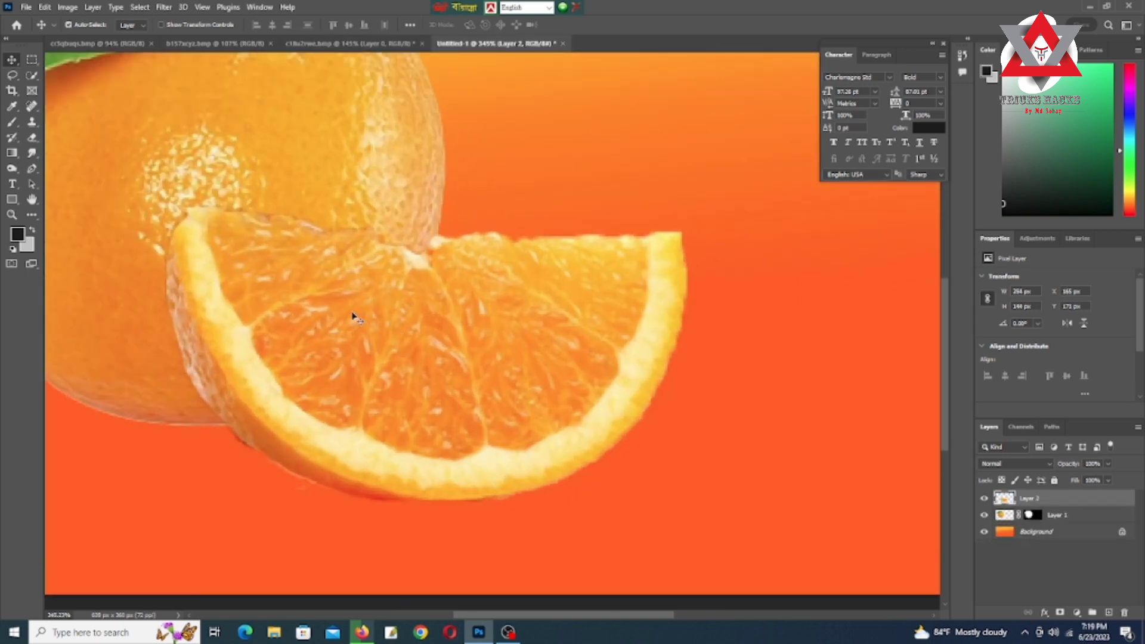
click(31, 109)
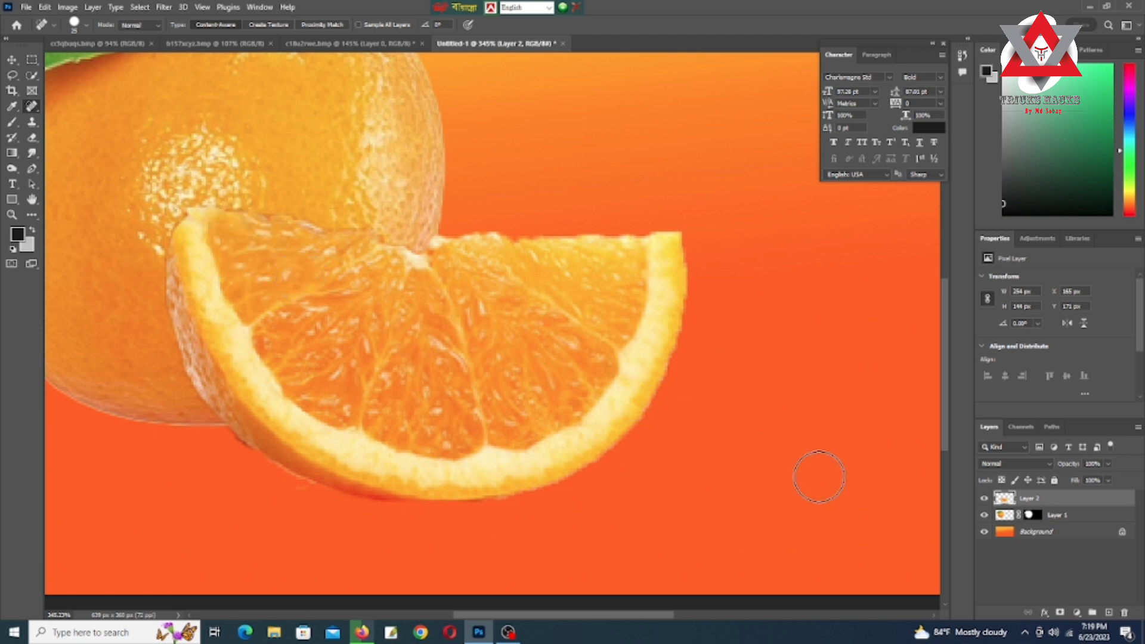
- Erase the slice's flesh along its top and bottom, leaving only the curved rind
click(33, 138)
mouse_move(311, 255)
mouse_down()
mouse_move(229, 210)
mouse_move(250, 298)
mouse_move(307, 396)
mouse_move(321, 329)
mouse_move(378, 217)
mouse_move(553, 248)
mouse_move(624, 230)
mouse_move(620, 301)
mouse_move(603, 339)
mouse_move(576, 377)
mouse_move(528, 411)
mouse_move(364, 334)
mouse_move(573, 287)
mouse_up()
drag(385, 423, 449, 431)
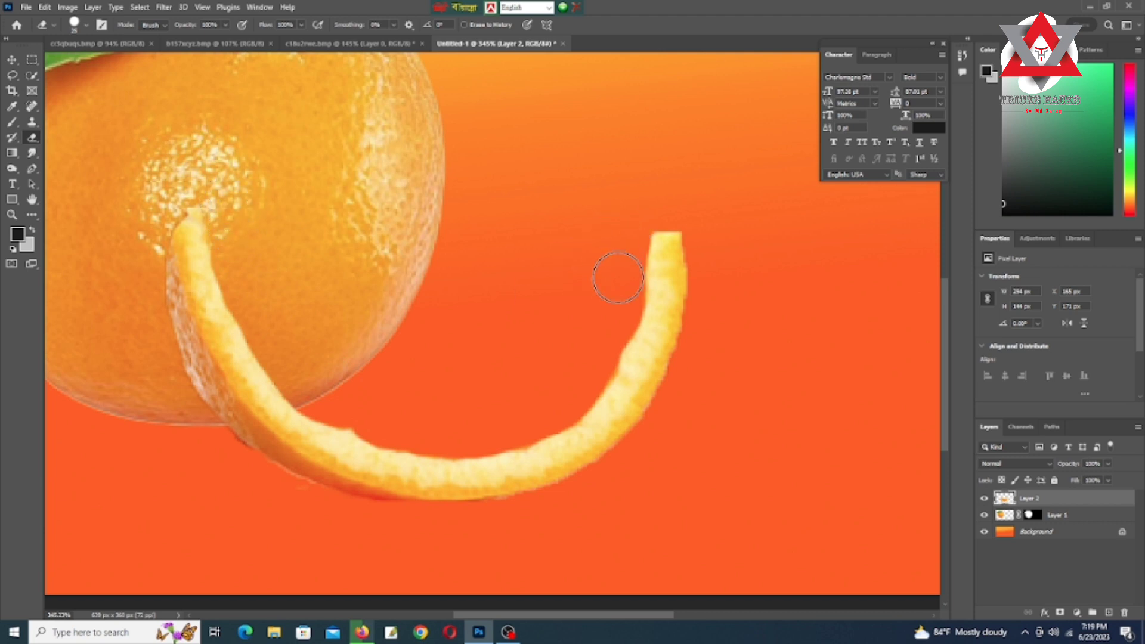
- Bring the water photo into the composite, scaled and widened to cover the slice
click(350, 44)
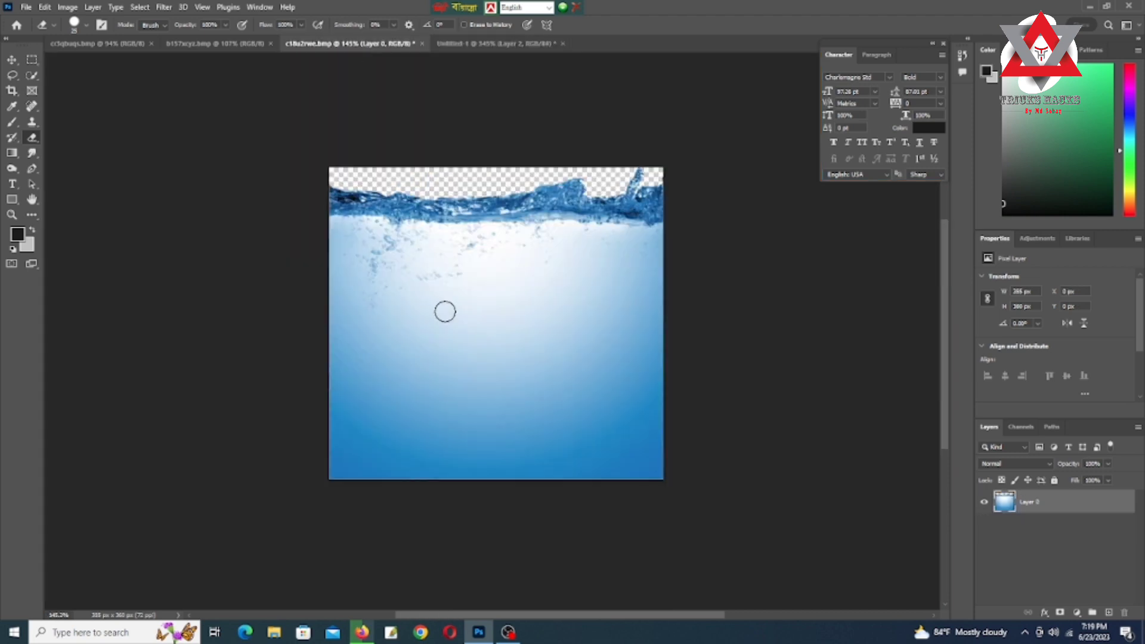
key(v)
mouse_move(404, 332)
mouse_down()
mouse_move(497, 46)
mouse_move(416, 286)
mouse_up()
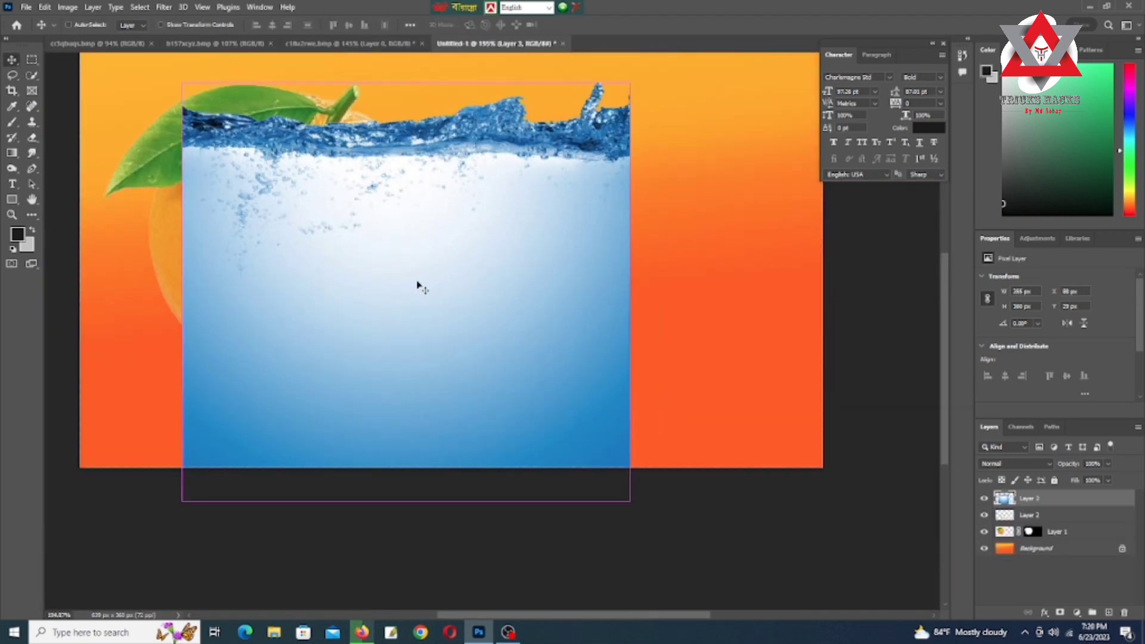
key(ctrl+t)
drag(630, 89, 446, 258)
drag(422, 427, 472, 356)
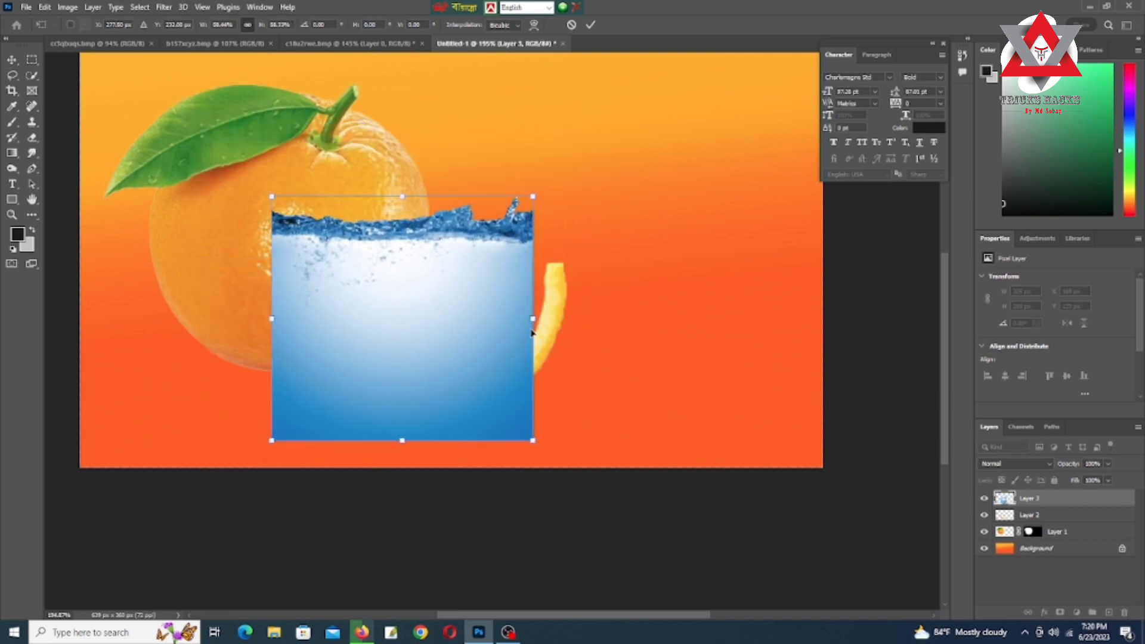
drag(533, 318, 567, 319)
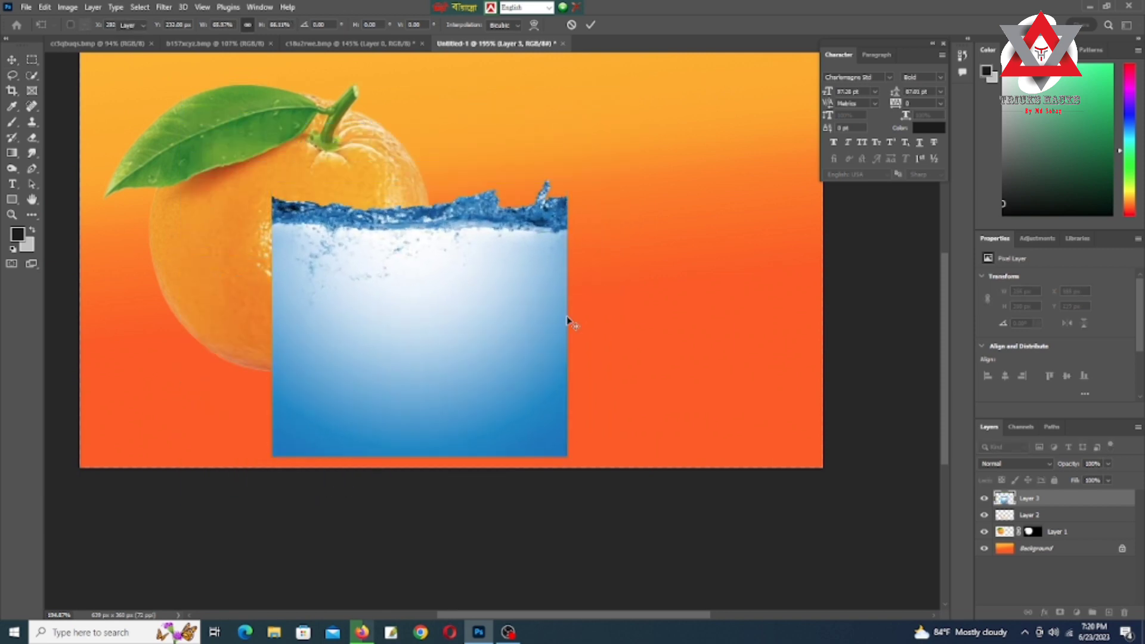
- Warp the water's top edge, lowering its corners and flattening the curve
right_click(436, 304)
click(462, 378)
drag(524, 252, 521, 309)
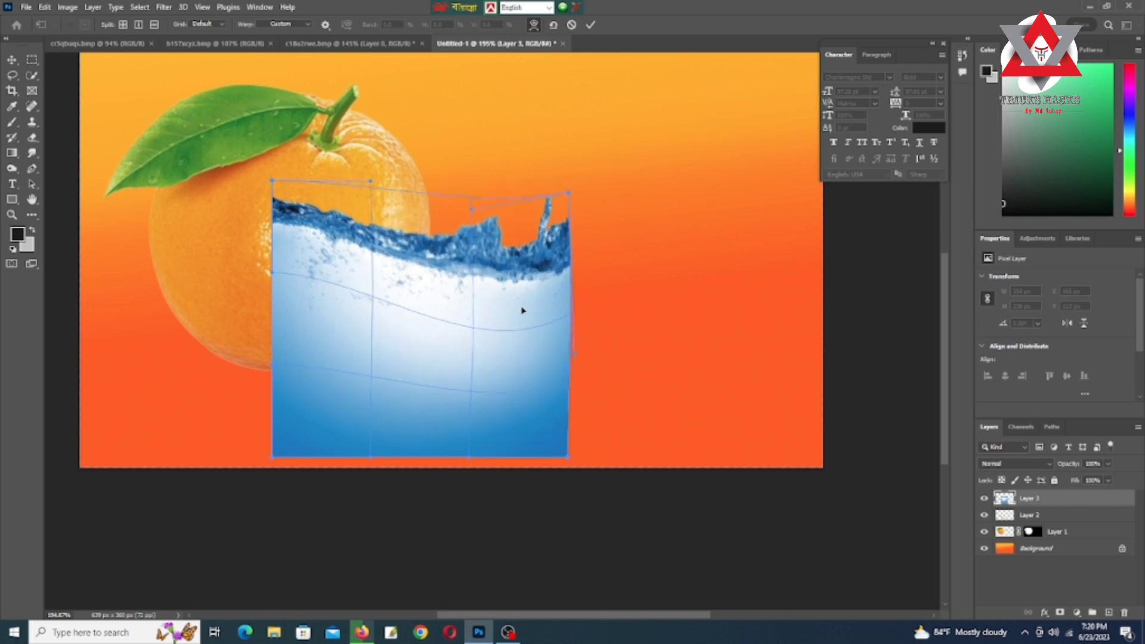
drag(569, 200, 552, 251)
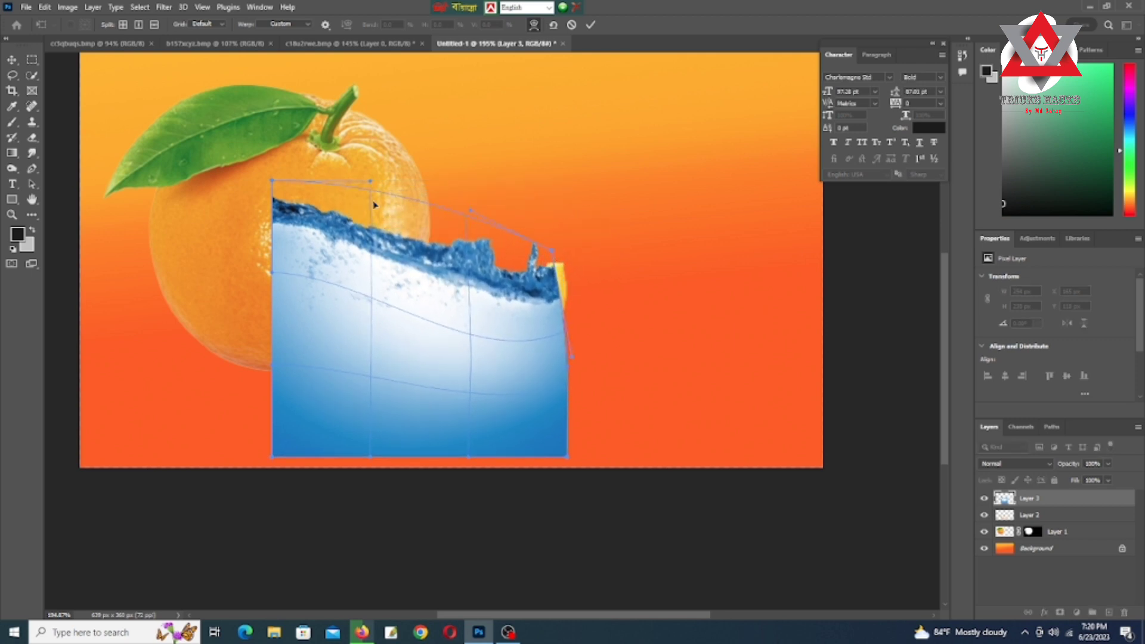
drag(308, 205, 307, 248)
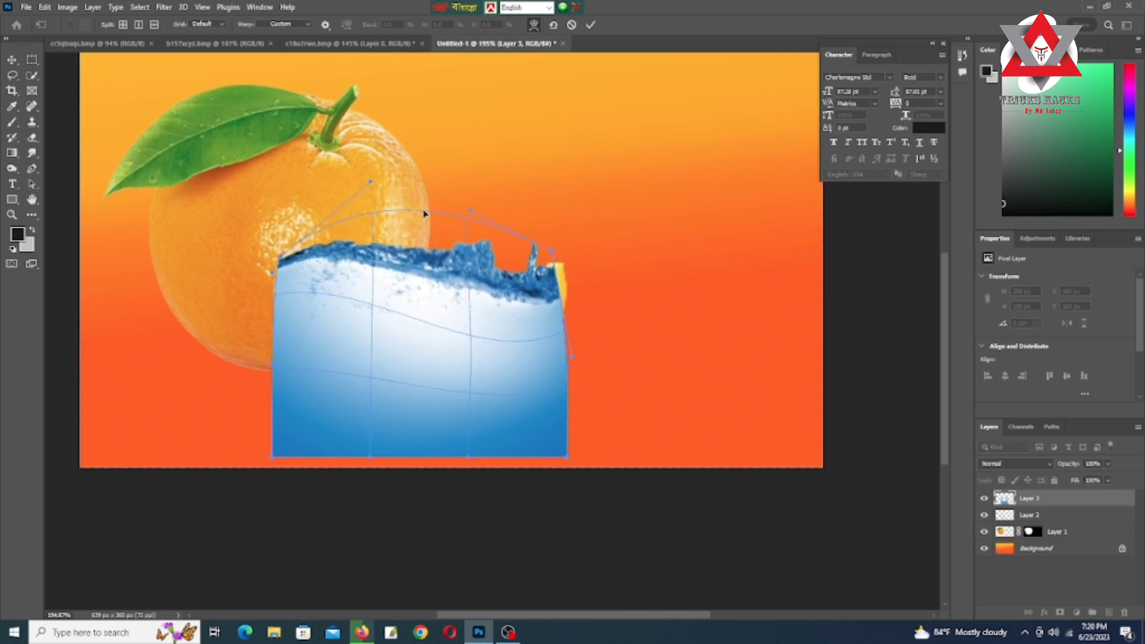
drag(451, 220, 379, 276)
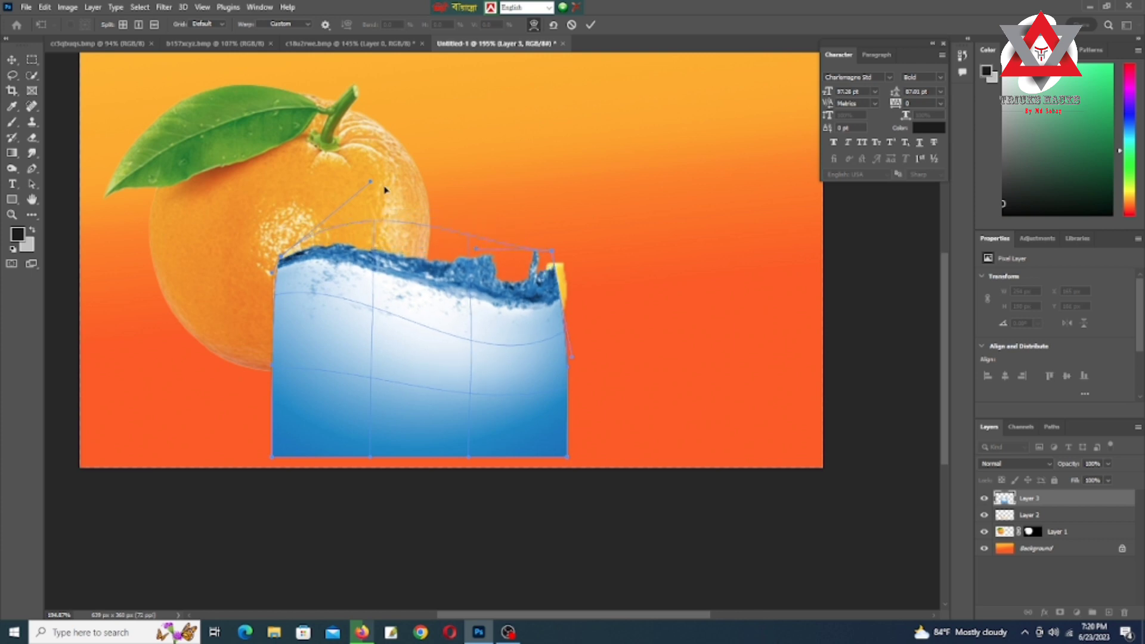
scroll(288, 276, up, 2)
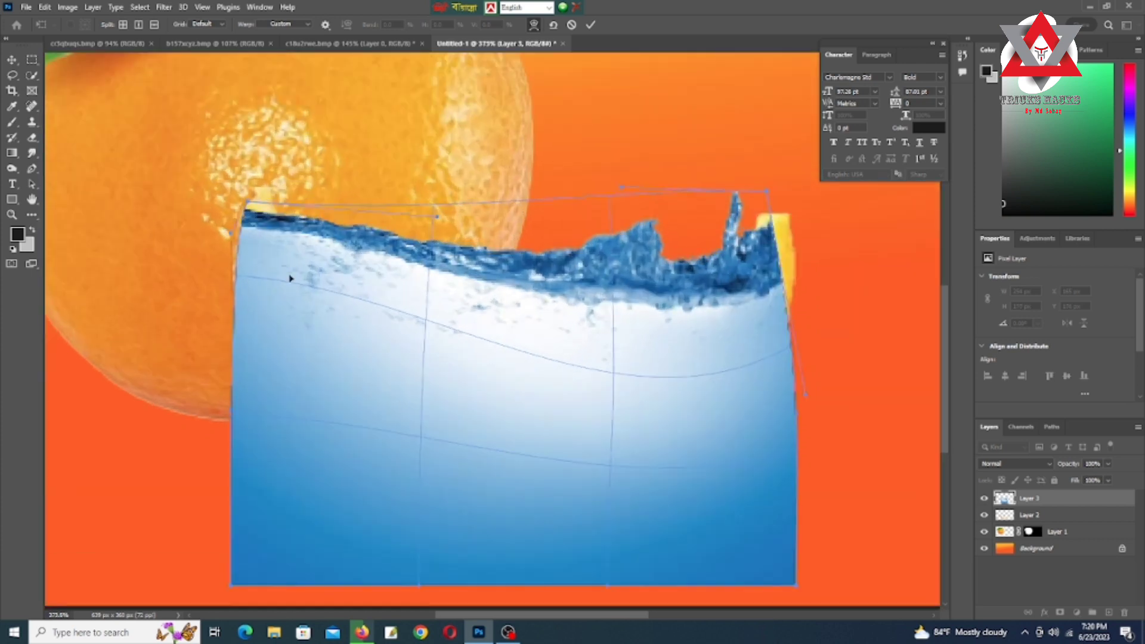
scroll(268, 209, up, 1)
- Refine the warp by lifting the middle of the top edge into a wave, then apply it
mouse_move(264, 195)
mouse_down()
mouse_move(277, 179)
mouse_move(708, 160)
mouse_move(732, 146)
mouse_up()
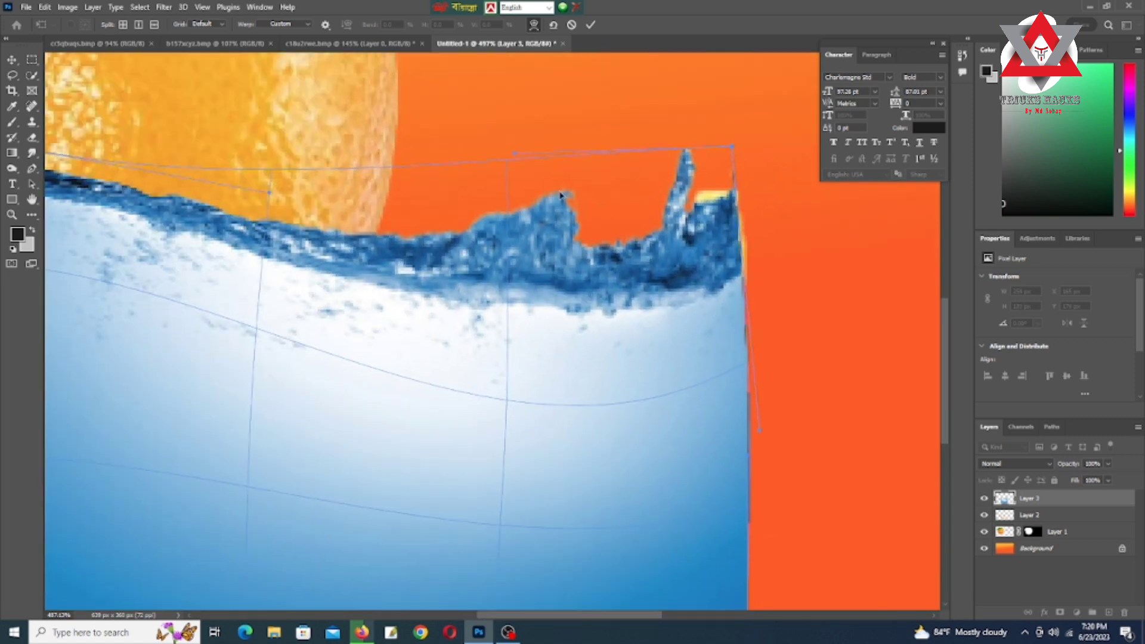
drag(516, 158, 505, 108)
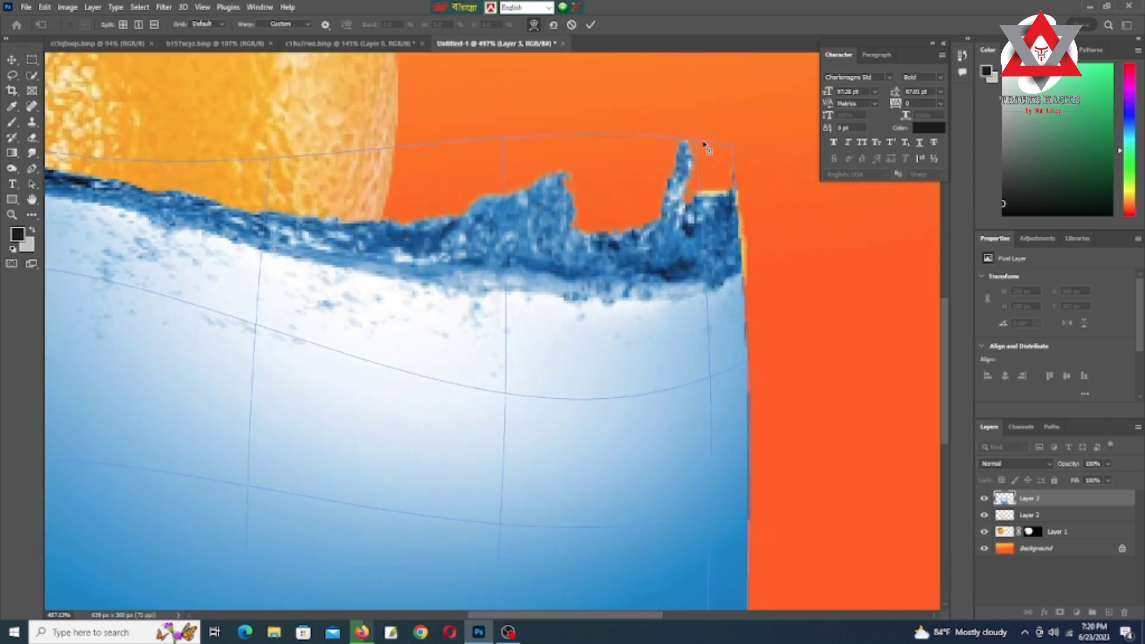
mouse_move(705, 146)
mouse_down()
mouse_move(733, 148)
mouse_move(716, 159)
mouse_move(703, 149)
mouse_up()
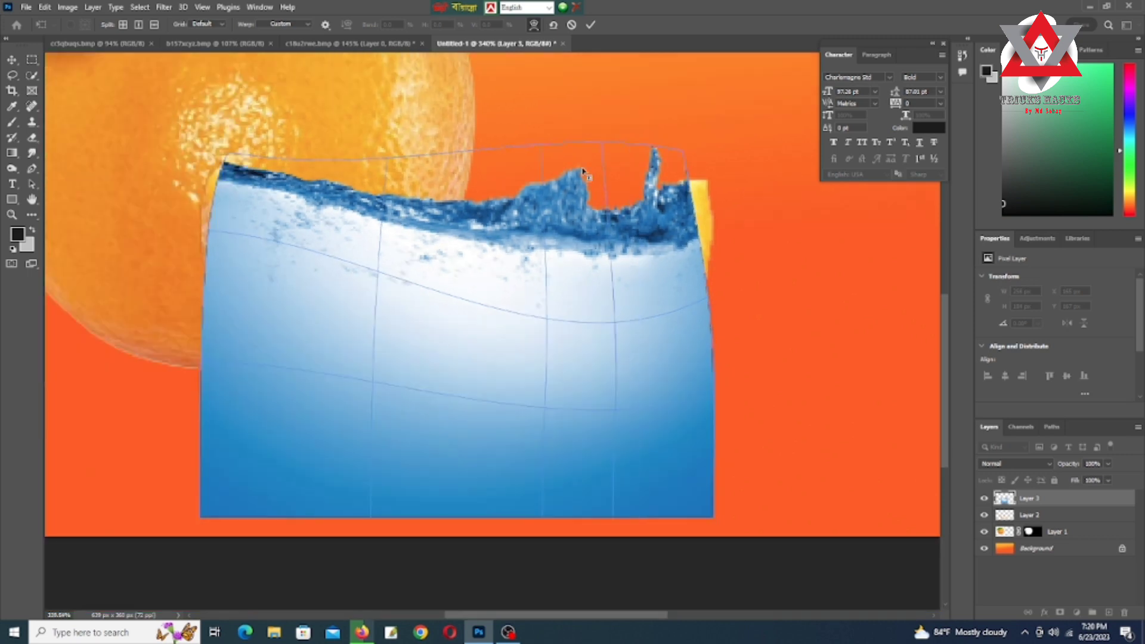
scroll(426, 153, up, 2)
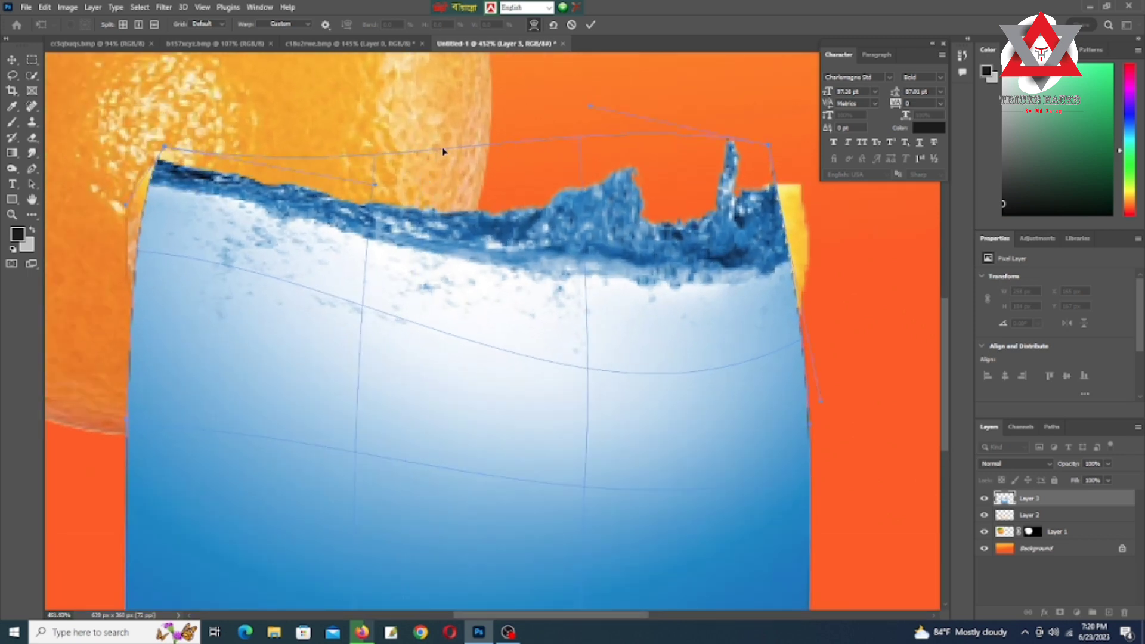
scroll(455, 166, down, 1)
drag(557, 153, 559, 116)
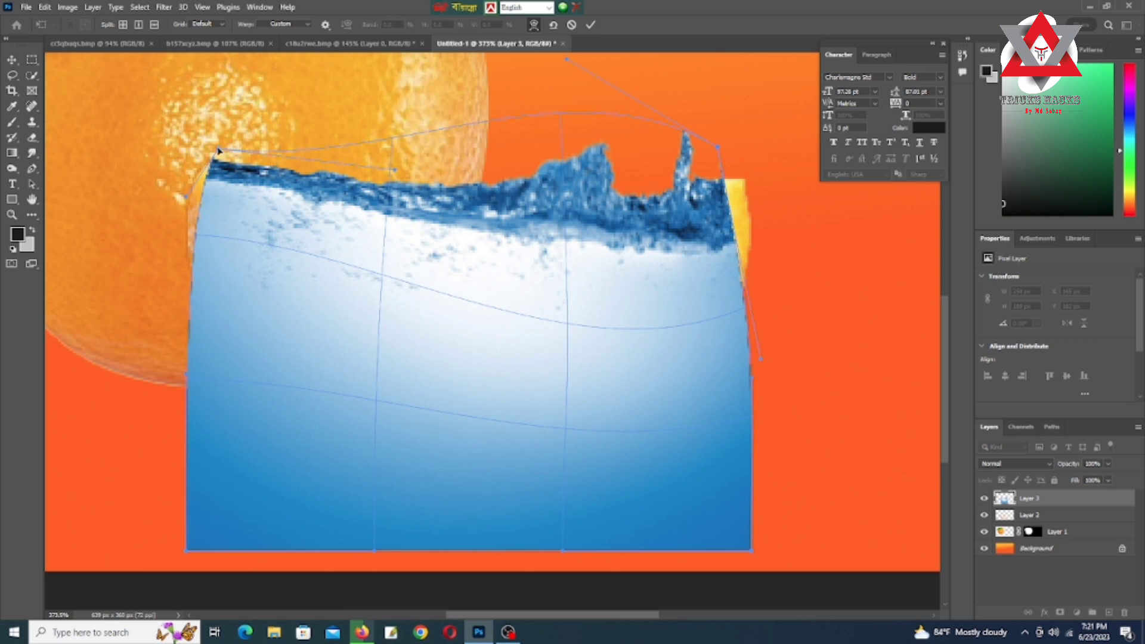
scroll(440, 161, down, 1)
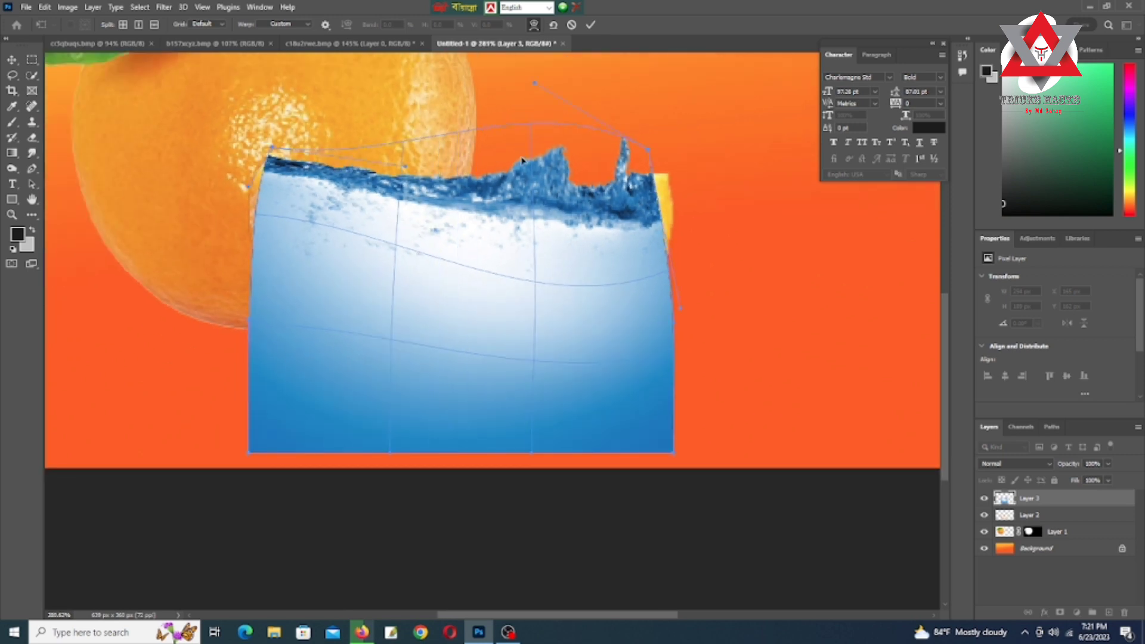
key(Return)
- Move the peel layer above the water and make the water layer active
drag(1036, 517, 1031, 495)
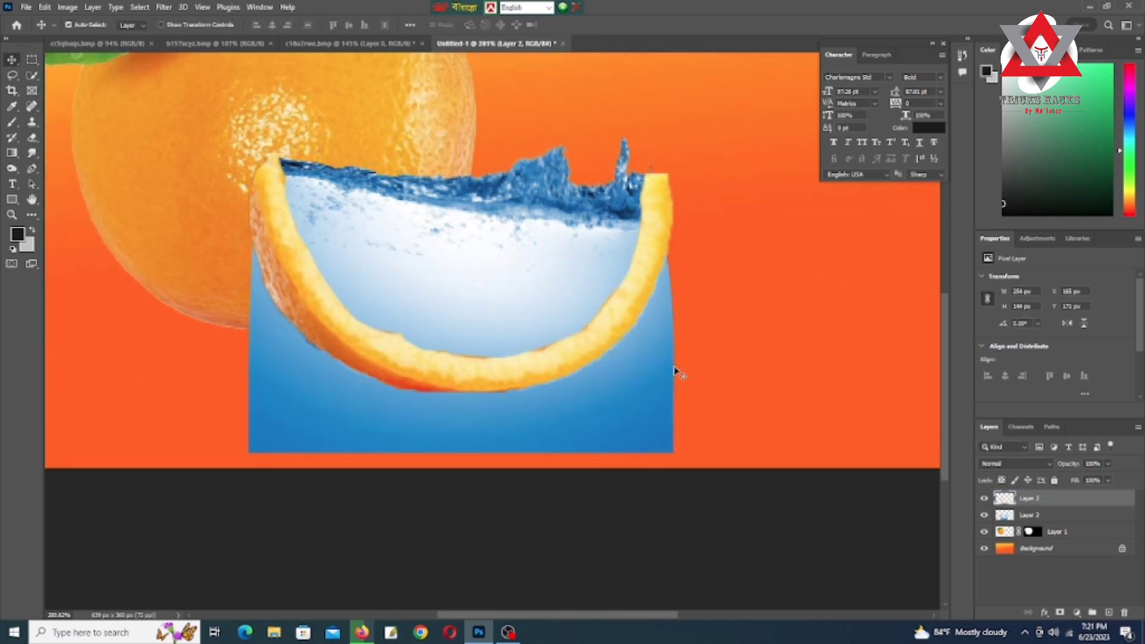
scroll(348, 205, up, 1)
click(1028, 515)
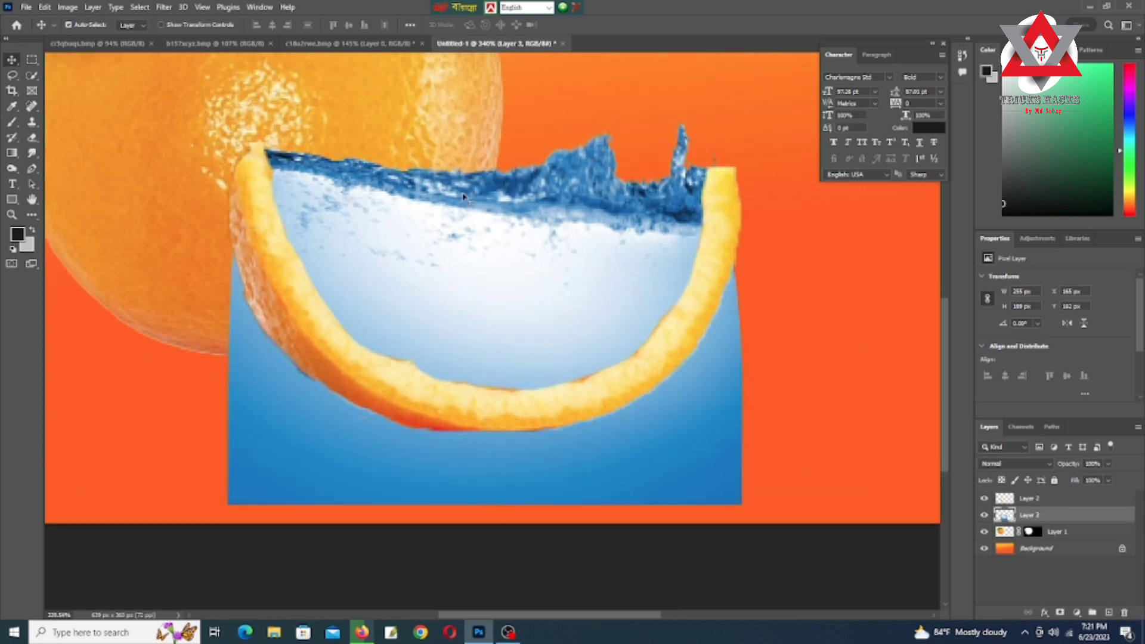
- Erase the water spilling outside the peel at lower left and below the rind
click(33, 141)
mouse_move(253, 523)
mouse_down()
mouse_move(314, 458)
mouse_move(358, 439)
mouse_move(710, 357)
mouse_move(733, 276)
mouse_move(743, 492)
mouse_up()
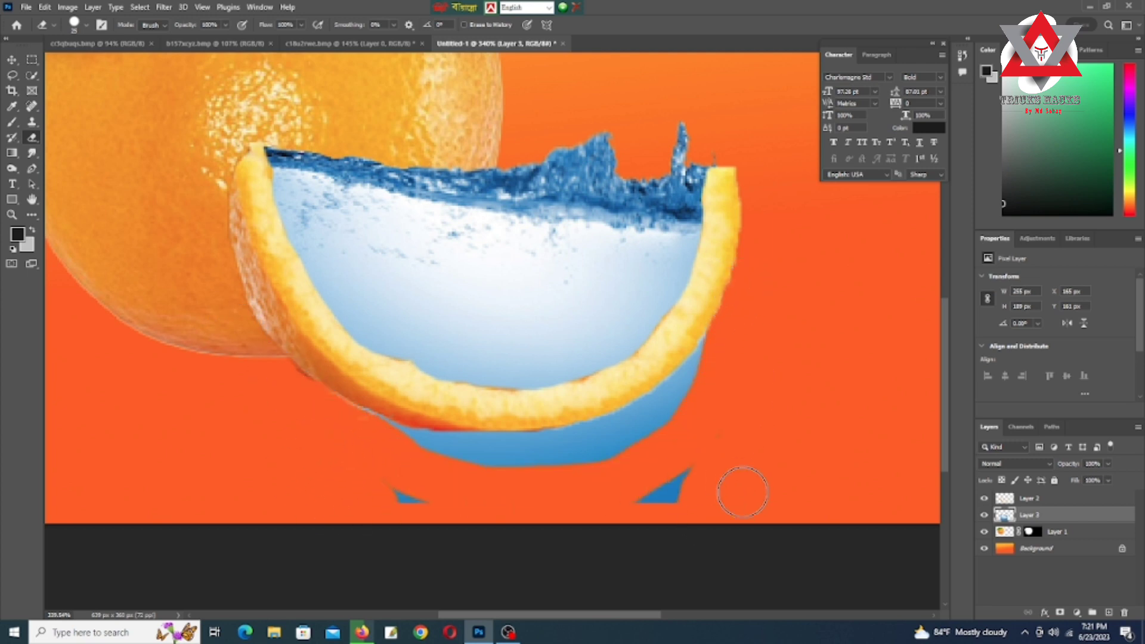
drag(728, 344, 359, 423)
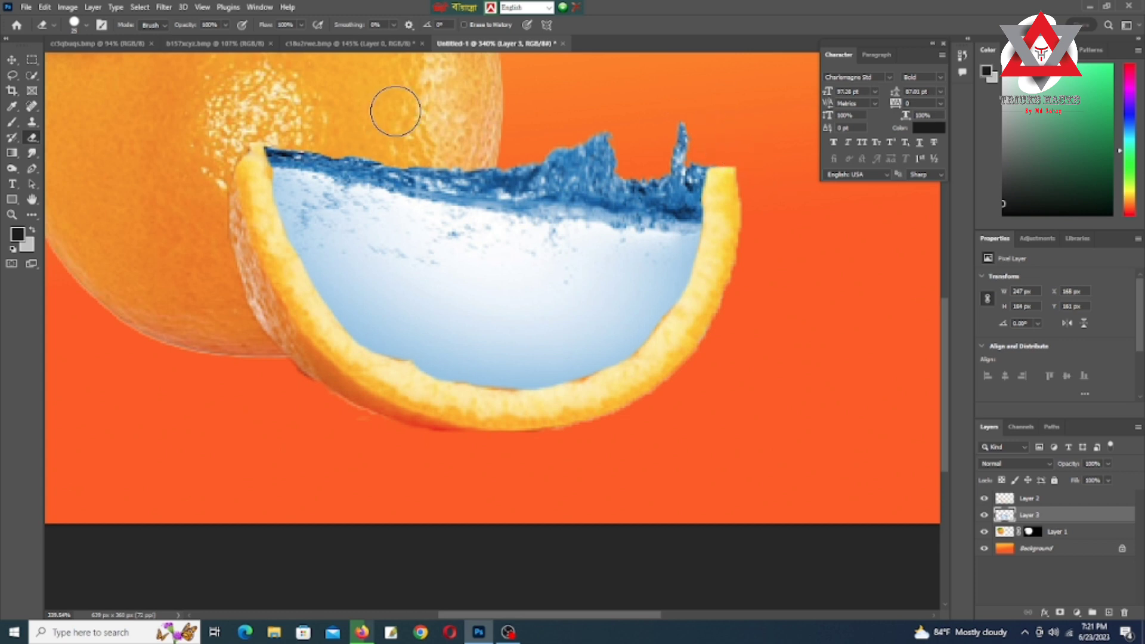
scroll(748, 183, down, 3)
scroll(703, 184, down, 3)
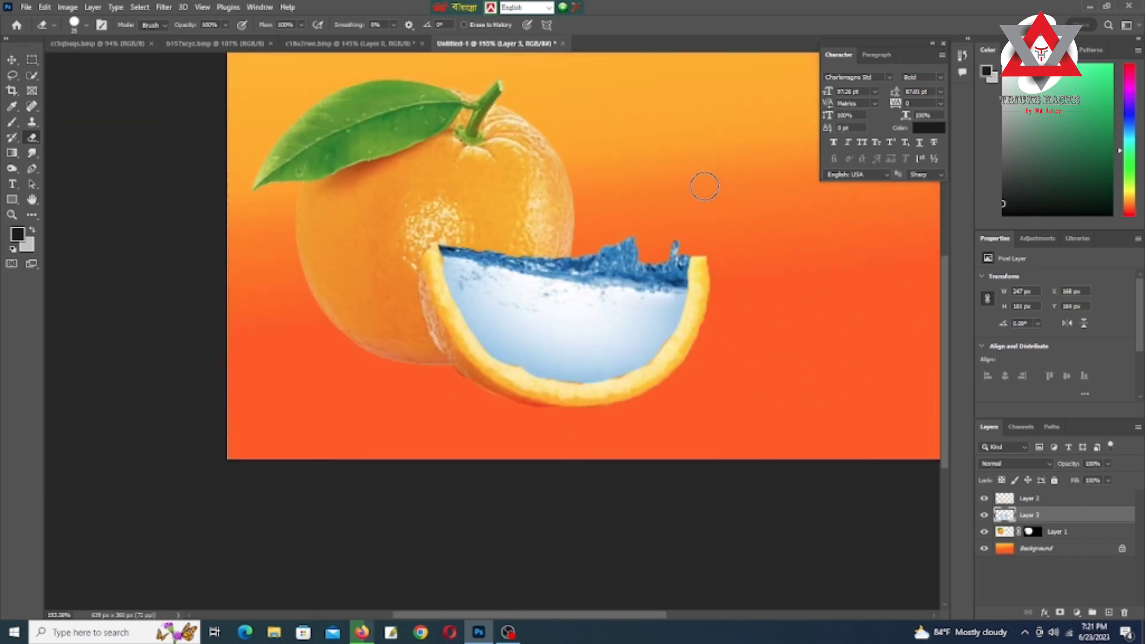
click(11, 59)
- Open the goldfish and betta fish images from the Downloads folder
scroll(600, 269, up, 2)
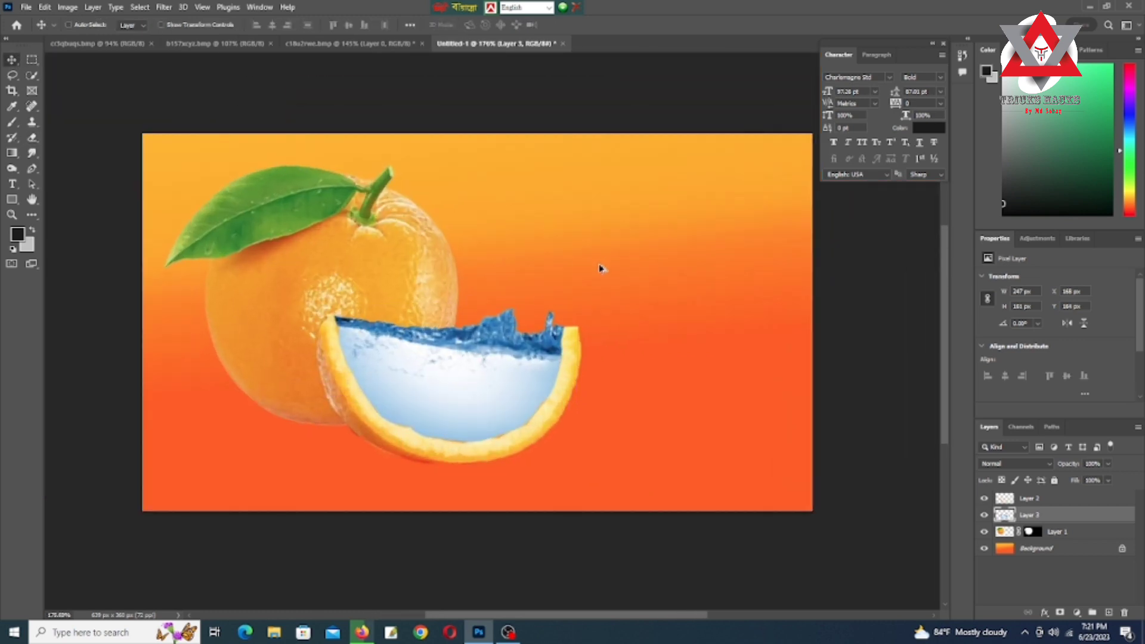
click(27, 7)
click(48, 34)
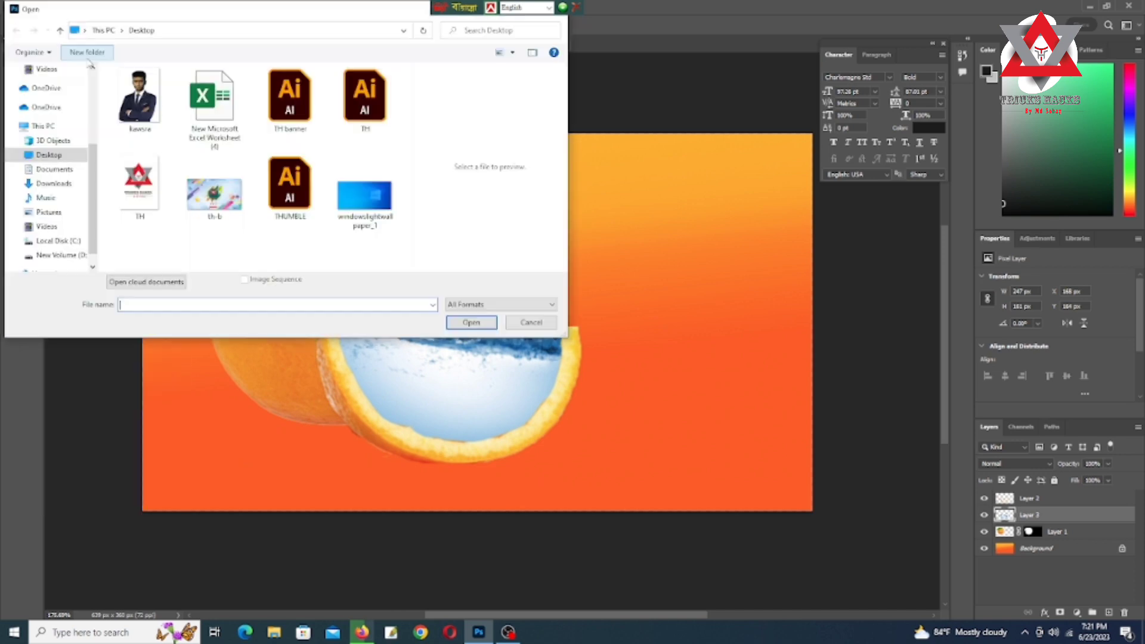
click(54, 183)
click(356, 119)
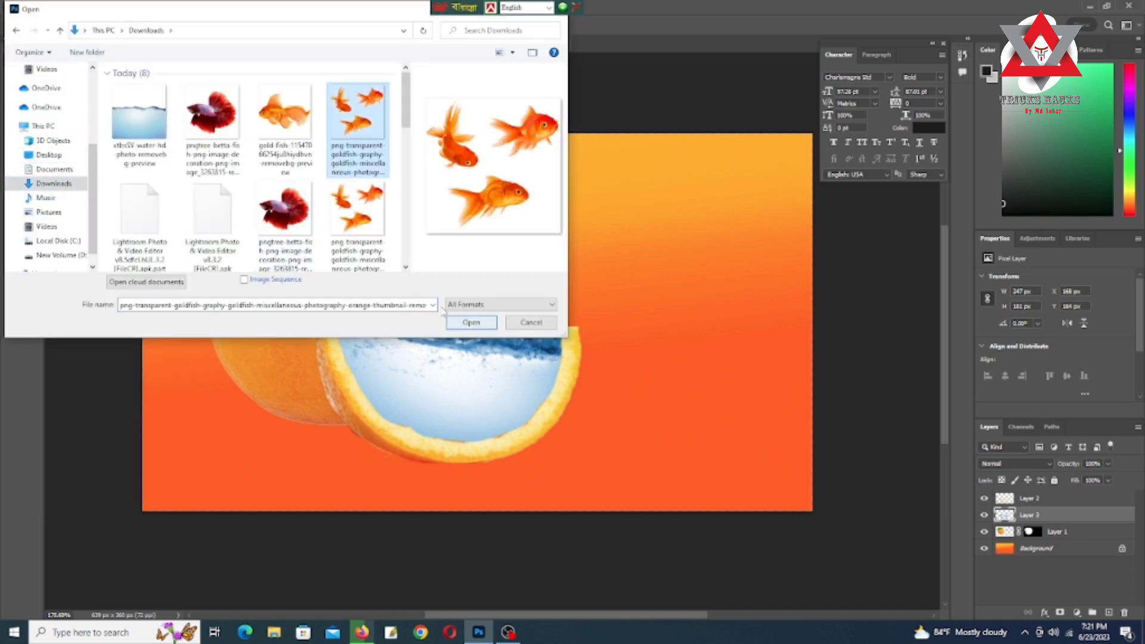
ctrl+click(284, 119)
ctrl+click(284, 215)
click(468, 322)
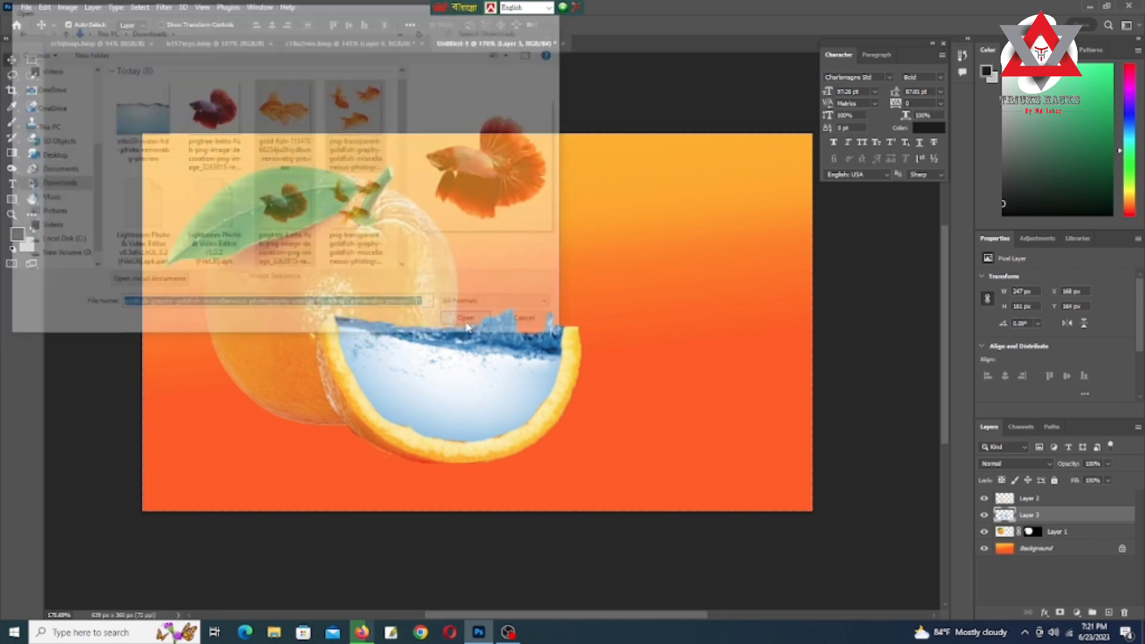
- Copy the betta, close its image without saving, and paste it into the composite
drag(503, 320, 513, 328)
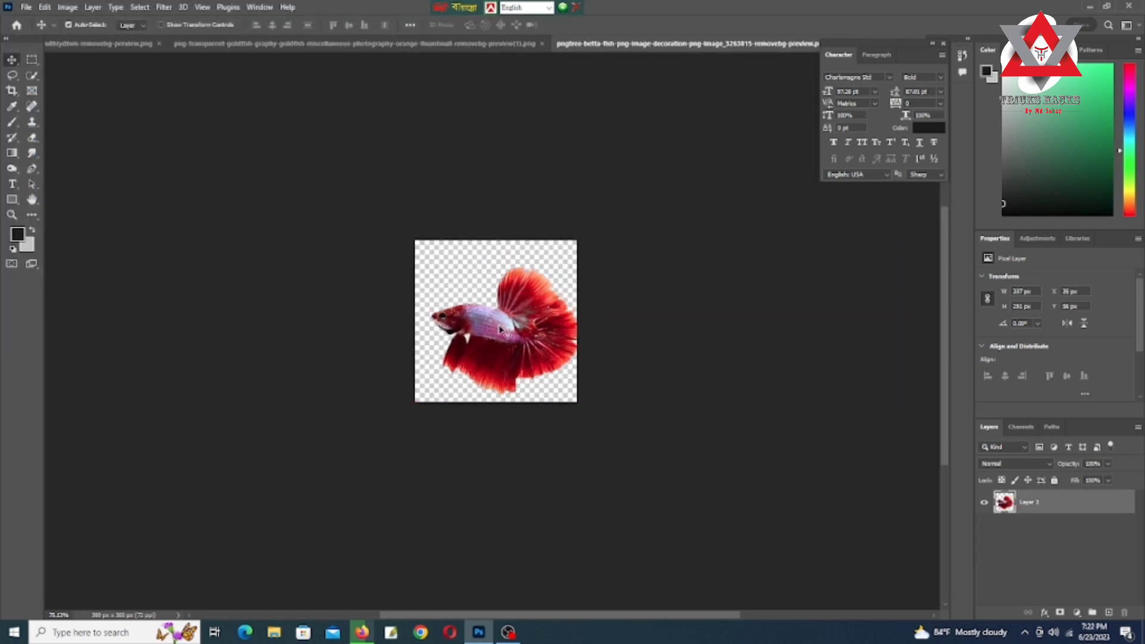
right_click(516, 307)
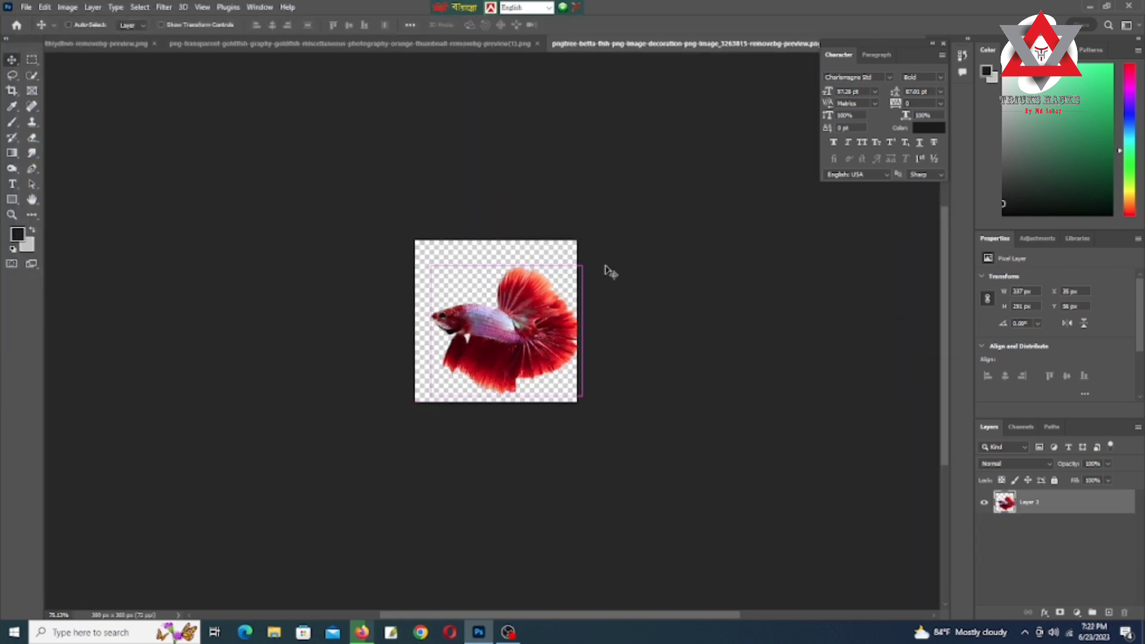
key(ctrl+c)
click(920, 46)
click(596, 234)
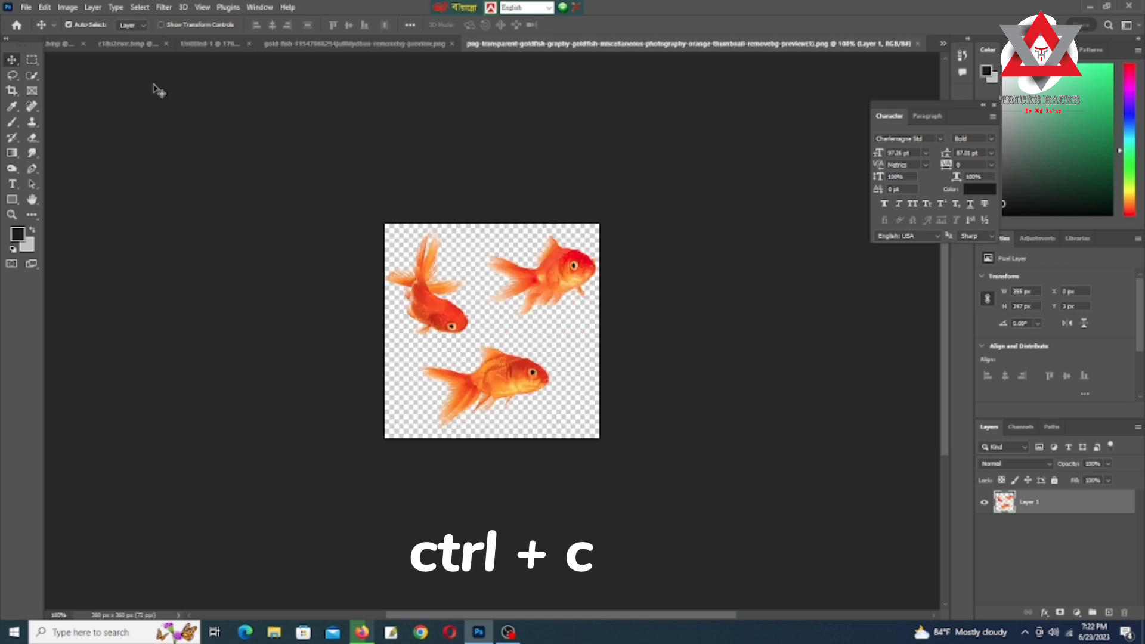
click(214, 44)
key(ctrl+v)
- Scale the betta down and move it into the orange slice's water
key(ctrl+t)
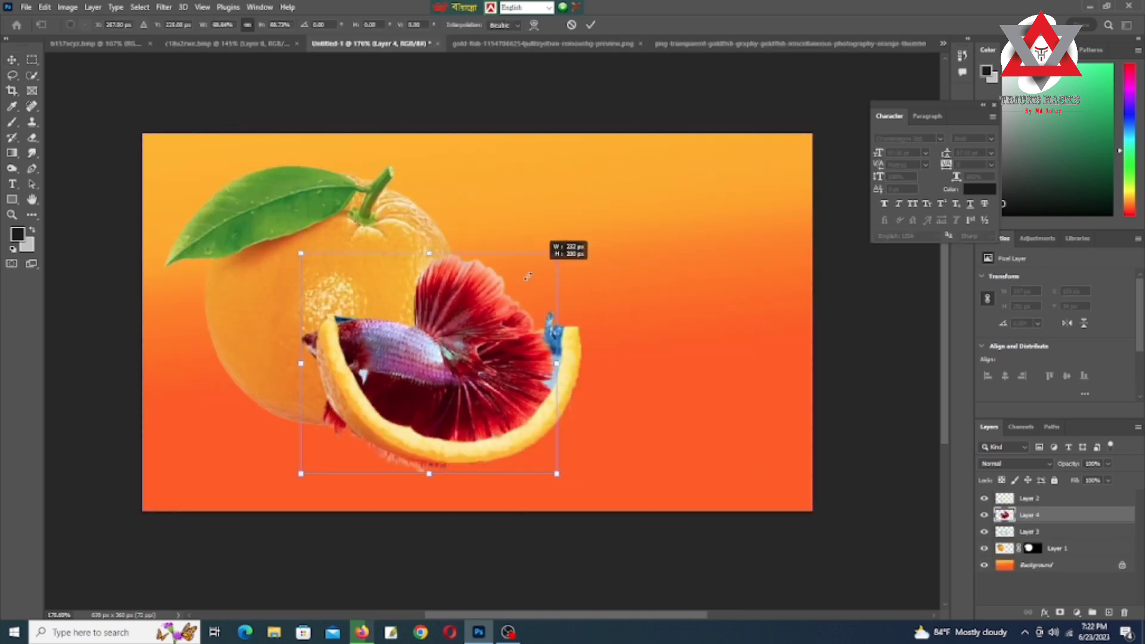
drag(658, 167, 480, 320)
drag(403, 422, 454, 398)
scroll(451, 398, up, 3)
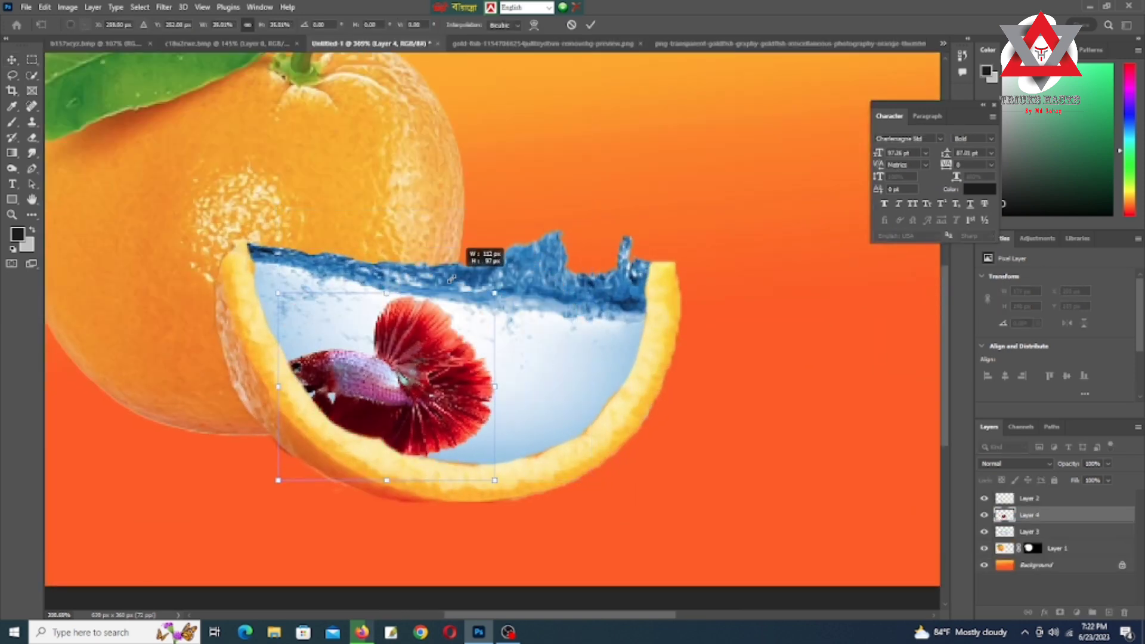
mouse_move(593, 206)
mouse_down()
mouse_move(424, 346)
mouse_move(567, 339)
mouse_move(501, 377)
mouse_up()
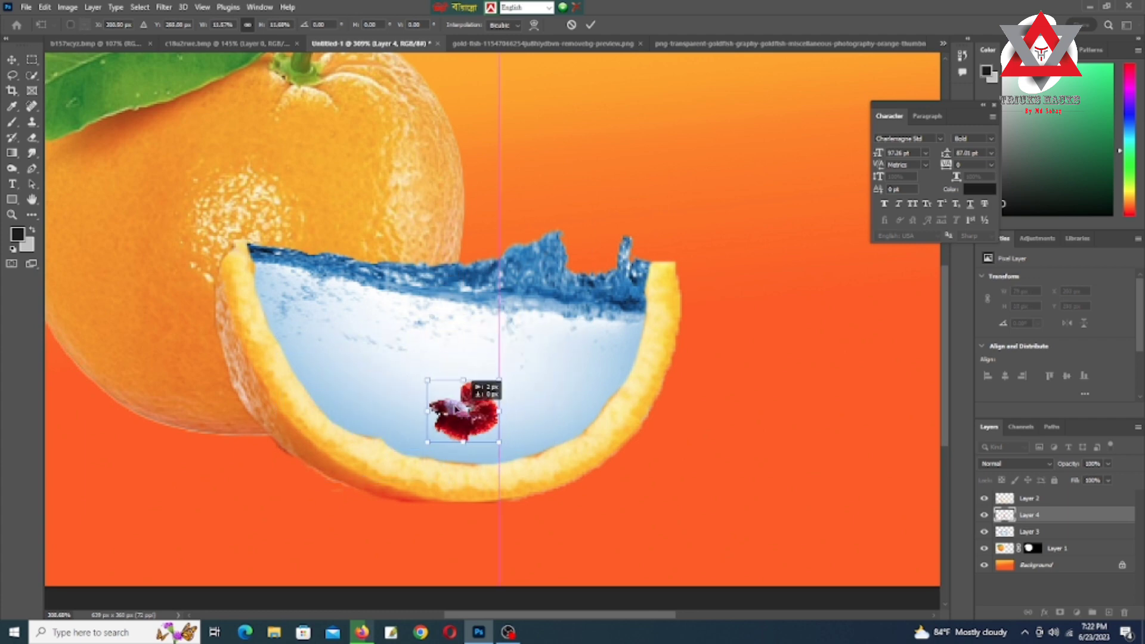
drag(462, 410, 565, 363)
key(Return)
- Undo and rescale the betta until it is a tiny fish in the water
scroll(581, 376, down, 3)
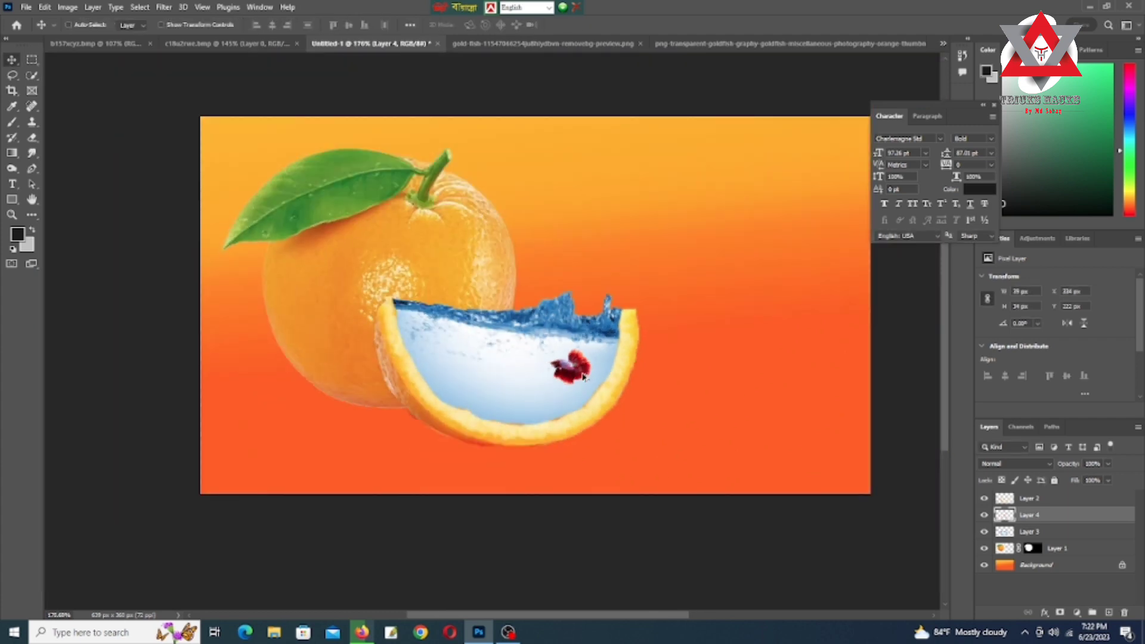
scroll(580, 374, up, 5)
scroll(587, 369, down, 4)
key(ctrl+z)
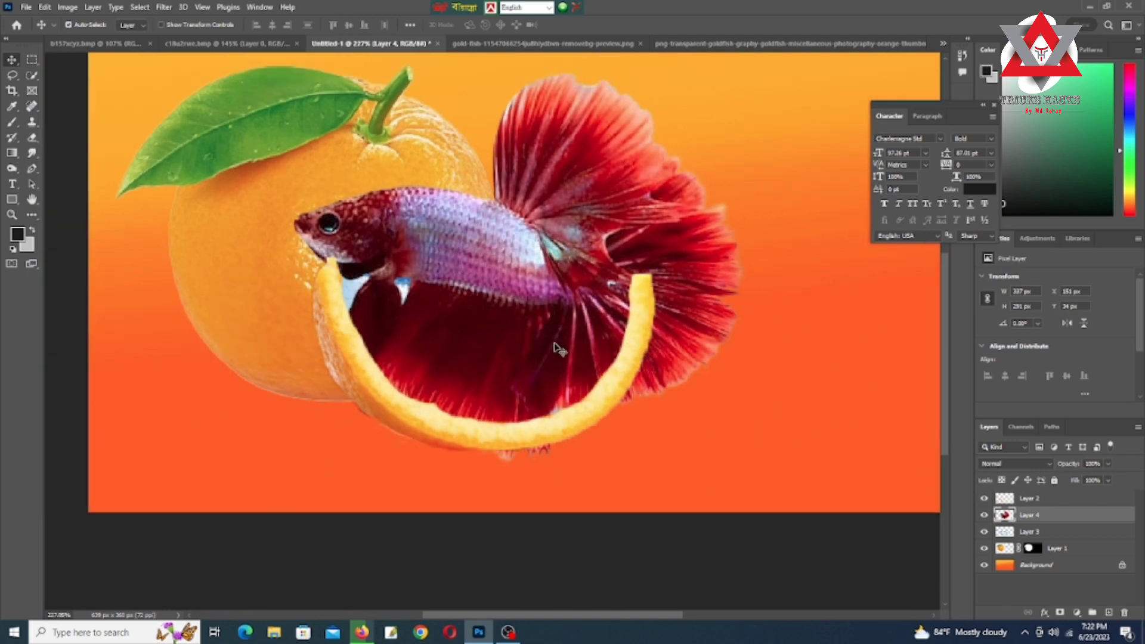
key(ctrl+t)
mouse_move(741, 82)
mouse_down()
mouse_move(551, 300)
mouse_move(343, 399)
mouse_move(551, 366)
mouse_up()
key(Return)
scroll(561, 374, up, 2)
scroll(561, 375, up, 2)
scroll(560, 374, down, 5)
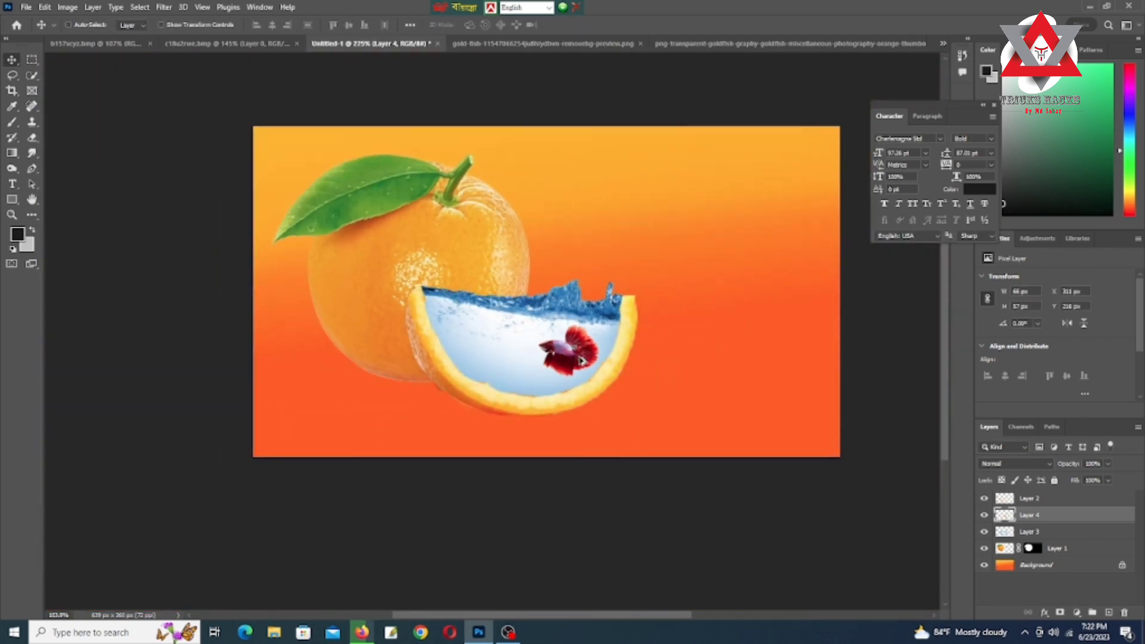
key(ctrl+t)
drag(597, 327, 567, 352)
key(Return)
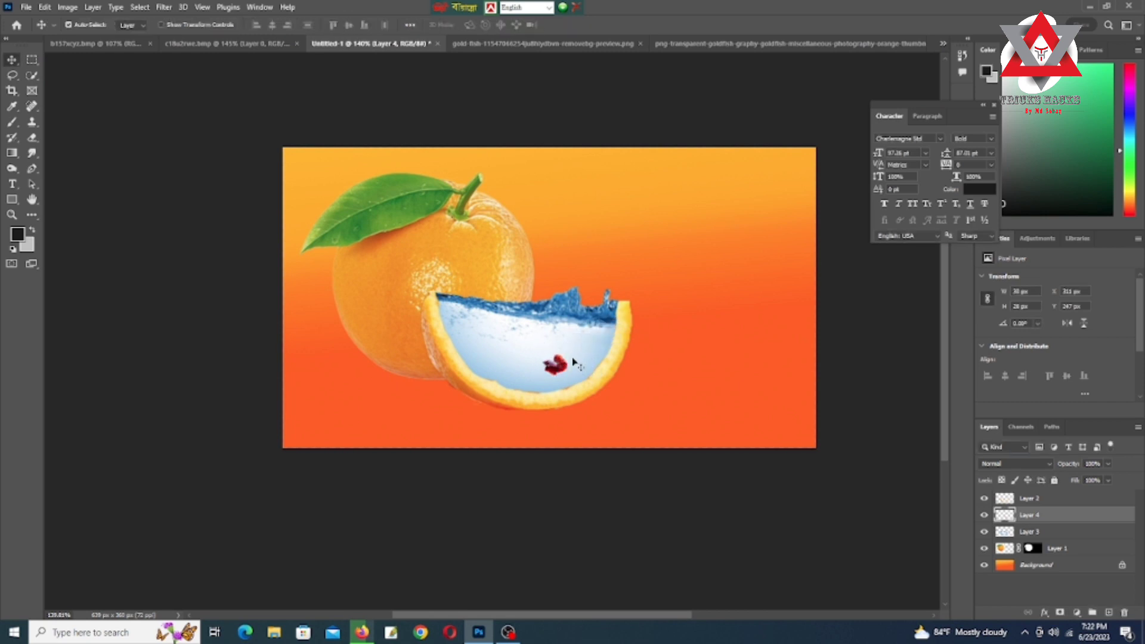
click(703, 44)
- Copy the upper-right goldfish into the orange composite and shrink it inside the slice
key(m)
mouse_move(371, 141)
mouse_down()
mouse_move(632, 340)
mouse_move(641, 609)
mouse_up()
mouse_move(525, 271)
mouse_down()
mouse_move(352, 158)
mouse_move(519, 334)
mouse_up()
key(ctrl+t)
drag(601, 274, 537, 346)
scroll(537, 352, up, 2)
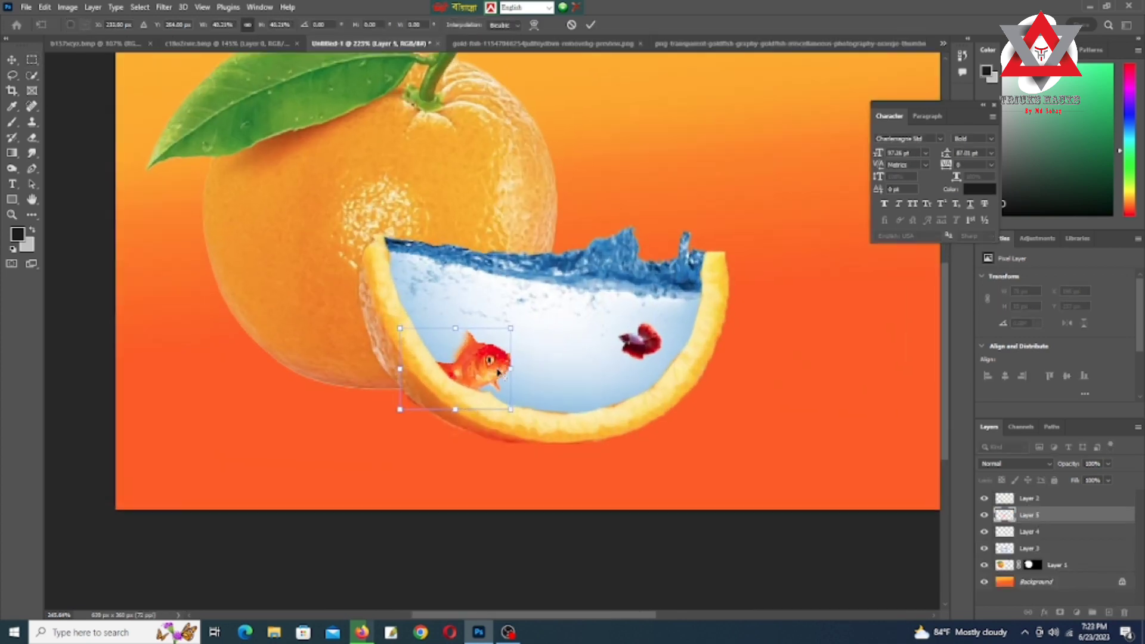
scroll(537, 351, up, 2)
key(Return)
- Scale that goldfish down further to about 40 by 29 px
scroll(561, 367, down, 1)
scroll(560, 367, down, 1)
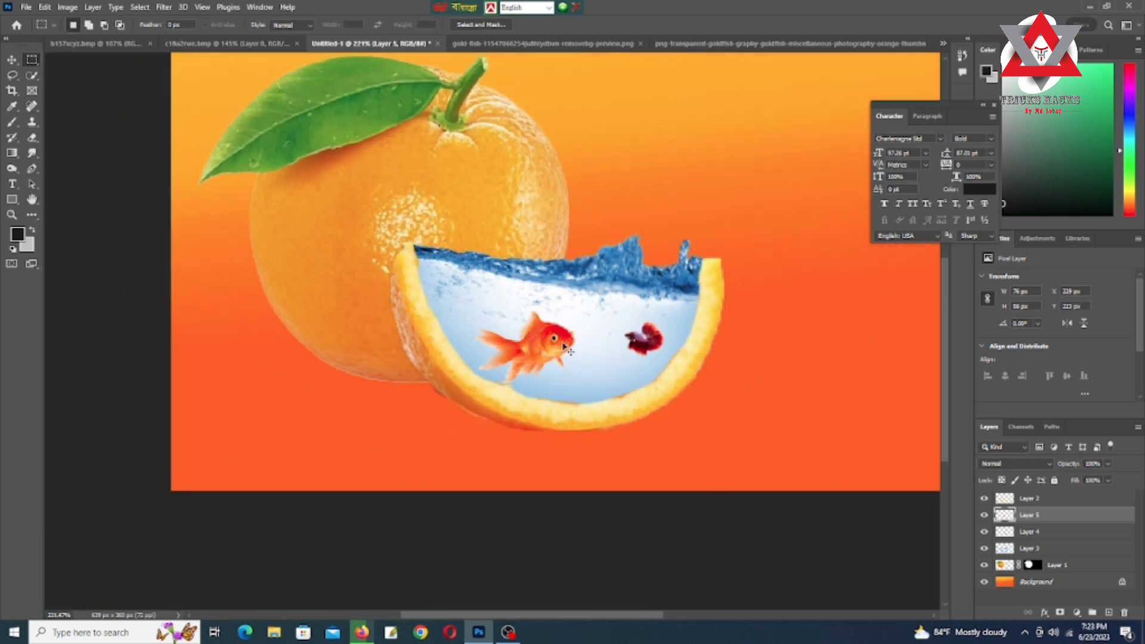
key(ctrl+t)
mouse_move(581, 292)
mouse_down()
mouse_move(528, 345)
mouse_move(552, 349)
mouse_up()
key(Return)
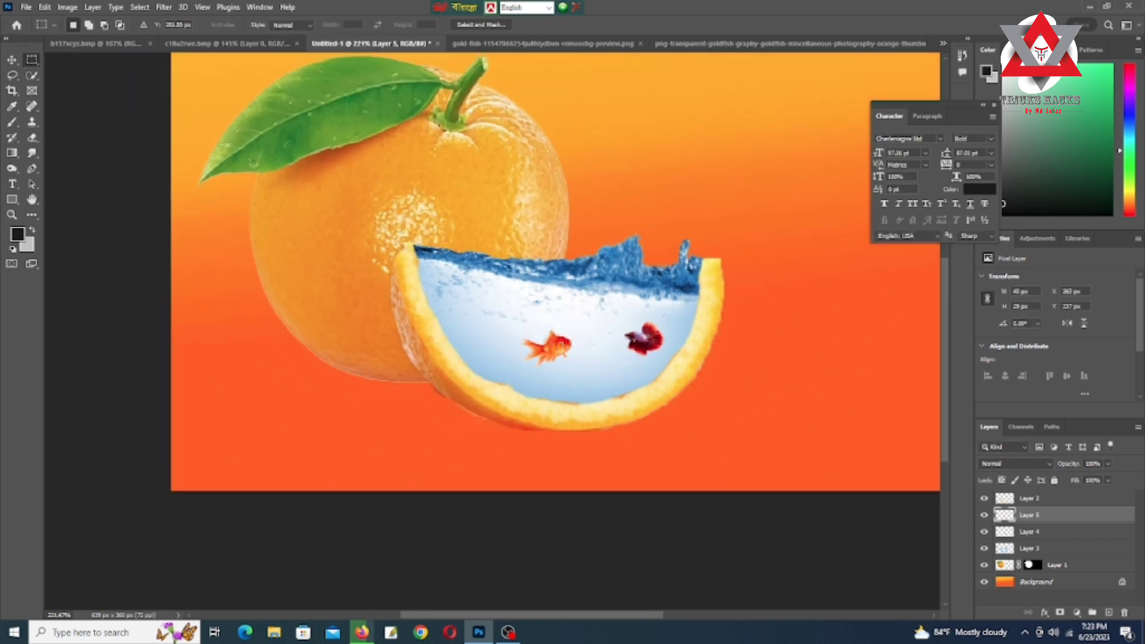
scroll(590, 334, down, 2)
- Bring a second goldfish from the goldfish image into the composite and shrink it over the slice
click(667, 44)
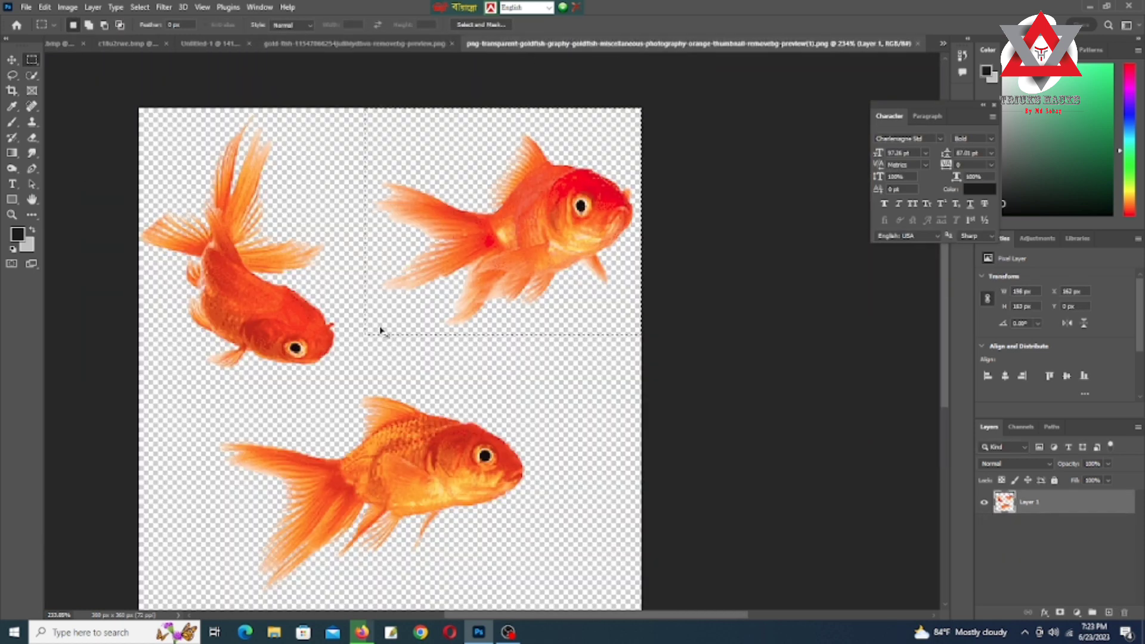
scroll(380, 330, down, 2)
mouse_move(376, 351)
mouse_down()
mouse_move(231, 47)
mouse_move(436, 191)
mouse_up()
mouse_move(645, 230)
mouse_down()
mouse_move(658, 232)
mouse_move(503, 292)
mouse_up()
click(12, 60)
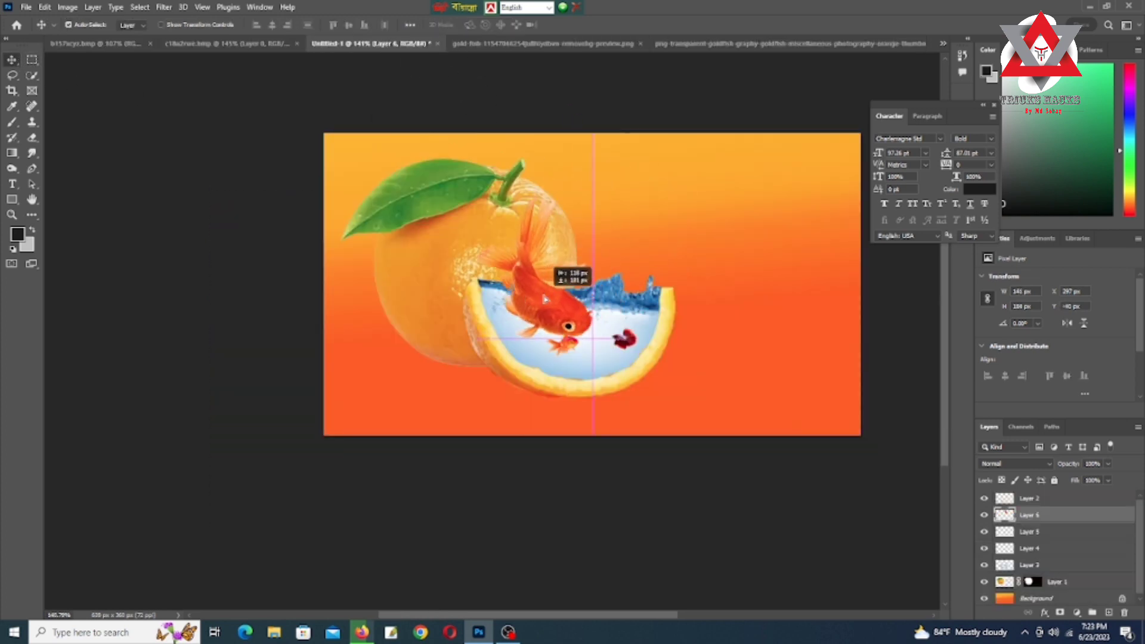
key(ctrl+t)
mouse_move(593, 218)
mouse_down()
mouse_move(509, 305)
mouse_move(542, 337)
mouse_up()
key(Return)
- Re-apply the second goldfish's size, select Layer 5, and return to the goldfish image
scroll(522, 334, up, 3)
key(ctrl+t)
key(Return)
scroll(596, 358, down, 2)
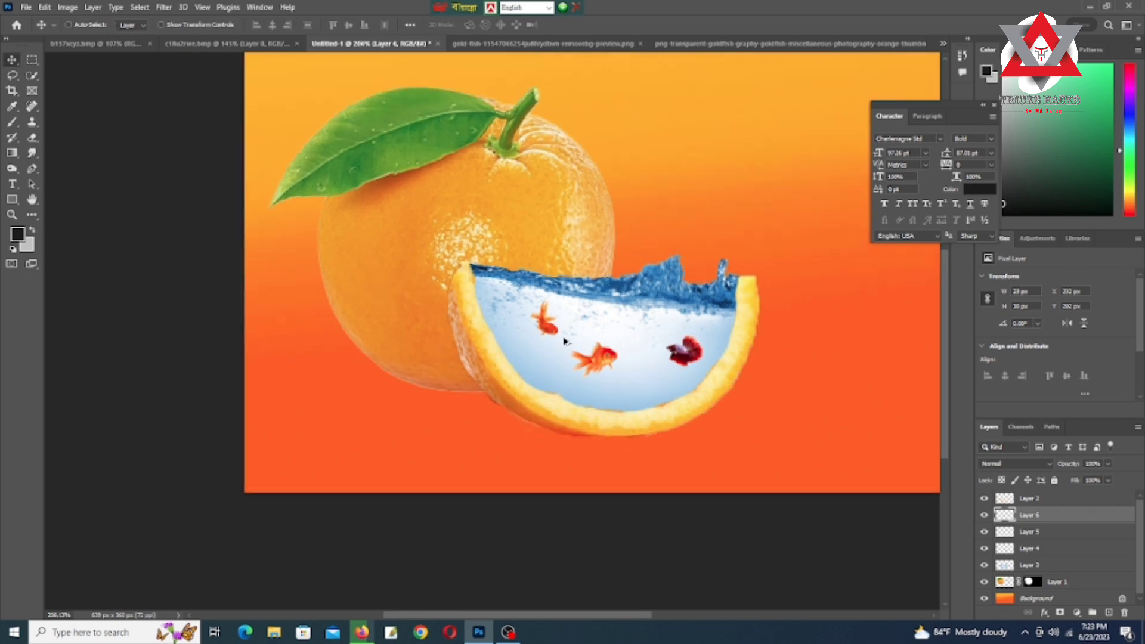
right_click(604, 361)
click(614, 361)
scroll(608, 363, down, 3)
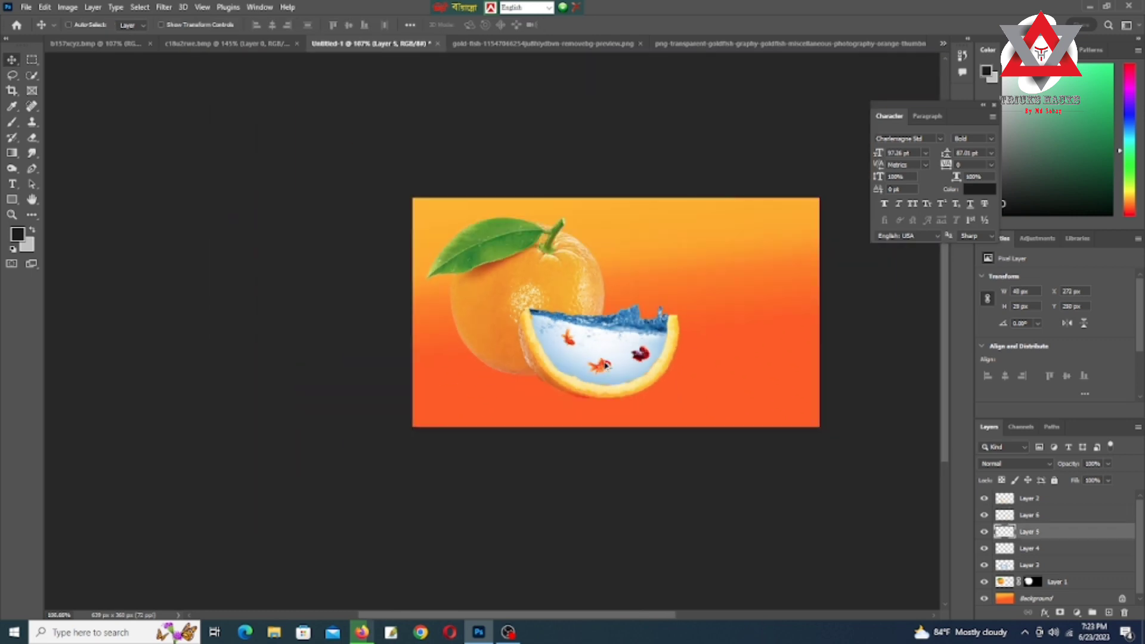
scroll(608, 364, down, 1)
click(715, 43)
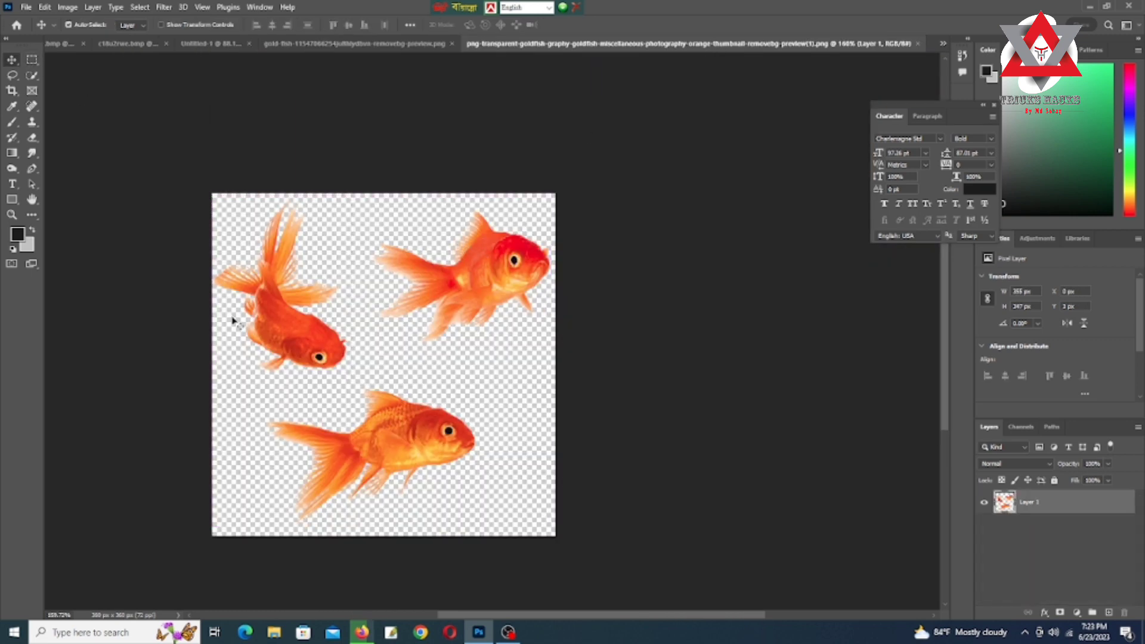
- Copy the bottom goldfish into the composite and shrink it lower-left in the water
click(32, 59)
drag(276, 391, 508, 510)
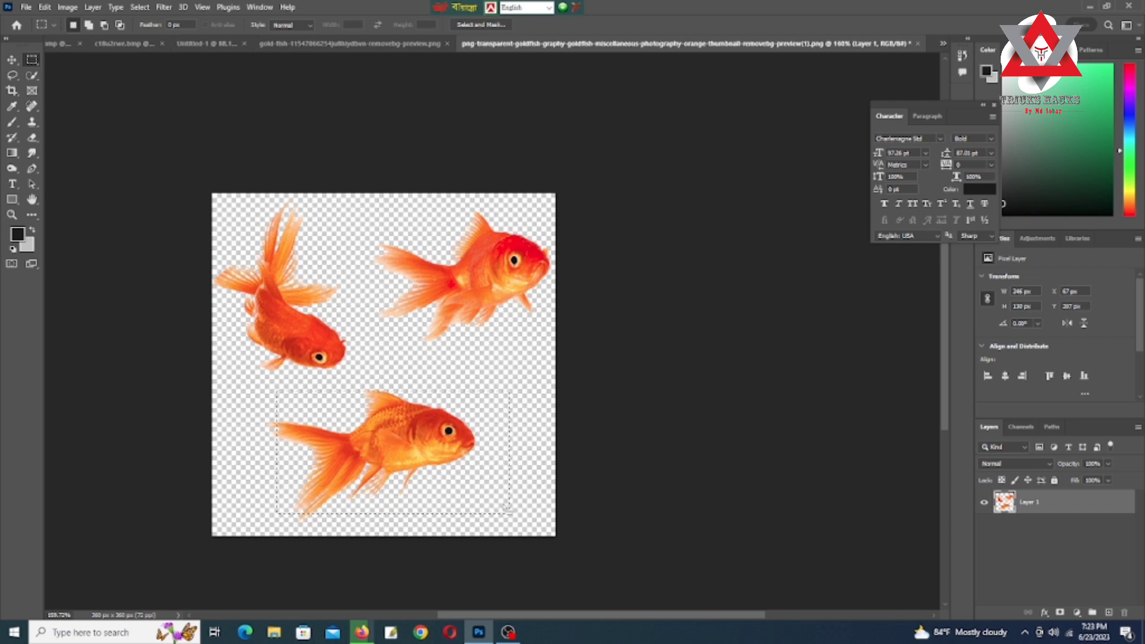
mouse_move(244, 392)
mouse_down()
mouse_move(514, 525)
mouse_move(574, 352)
mouse_up()
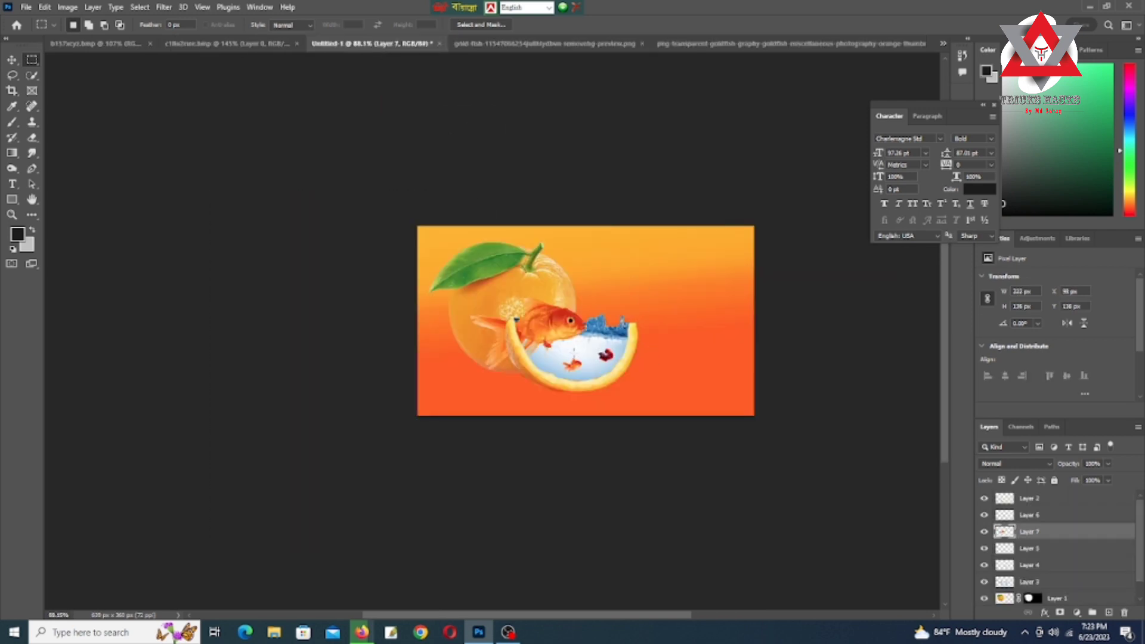
key(ctrl+t)
mouse_move(587, 294)
mouse_down()
mouse_move(498, 349)
mouse_move(584, 350)
mouse_up()
key(Return)
- Shrink the small goldfish slightly more
click(12, 60)
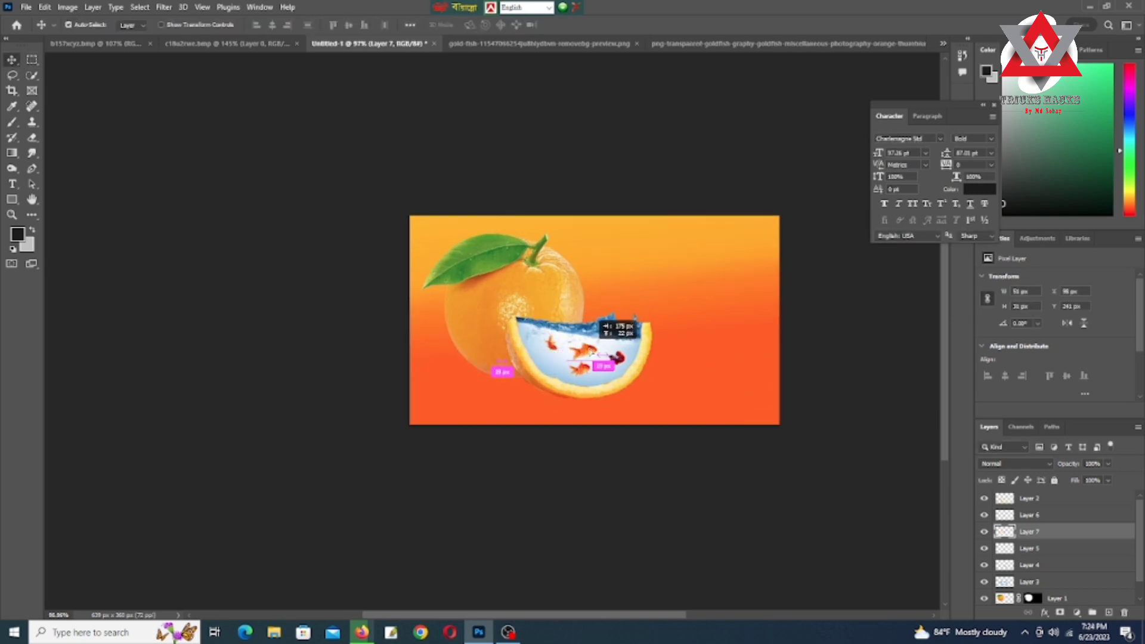
scroll(583, 350, up, 5)
scroll(597, 356, down, 2)
key(ctrl+t)
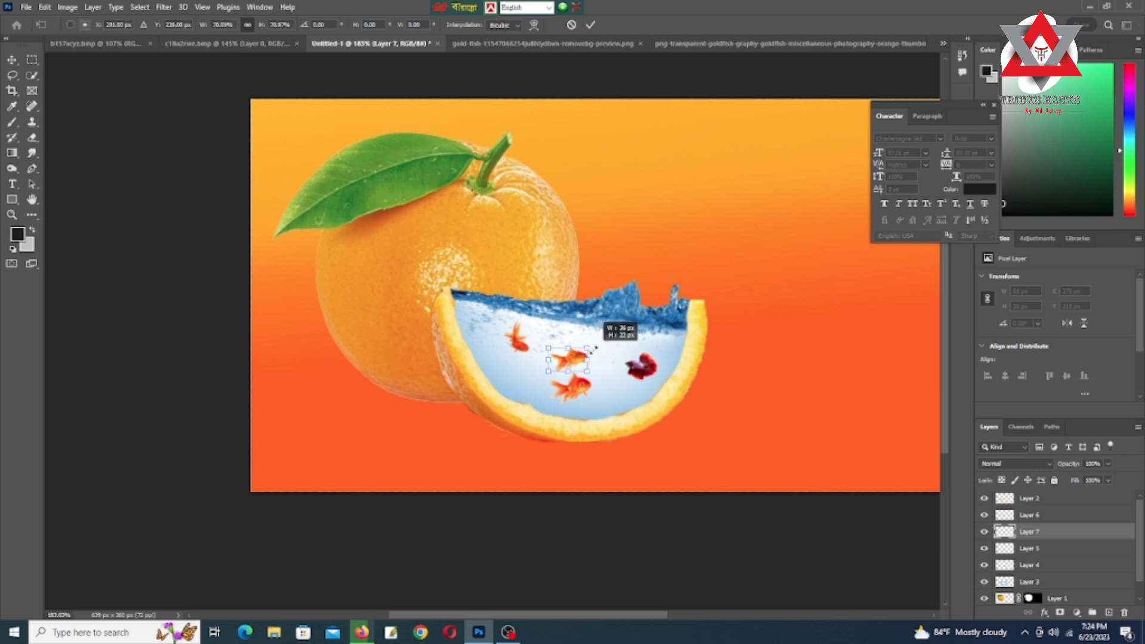
mouse_move(587, 364)
mouse_down()
mouse_move(549, 379)
mouse_move(584, 356)
mouse_up()
key(Return)
- Select each fish layer in turn and reposition the fish around the slice's water
right_click(580, 383)
click(590, 386)
right_click(524, 378)
click(540, 383)
drag(539, 388, 587, 376)
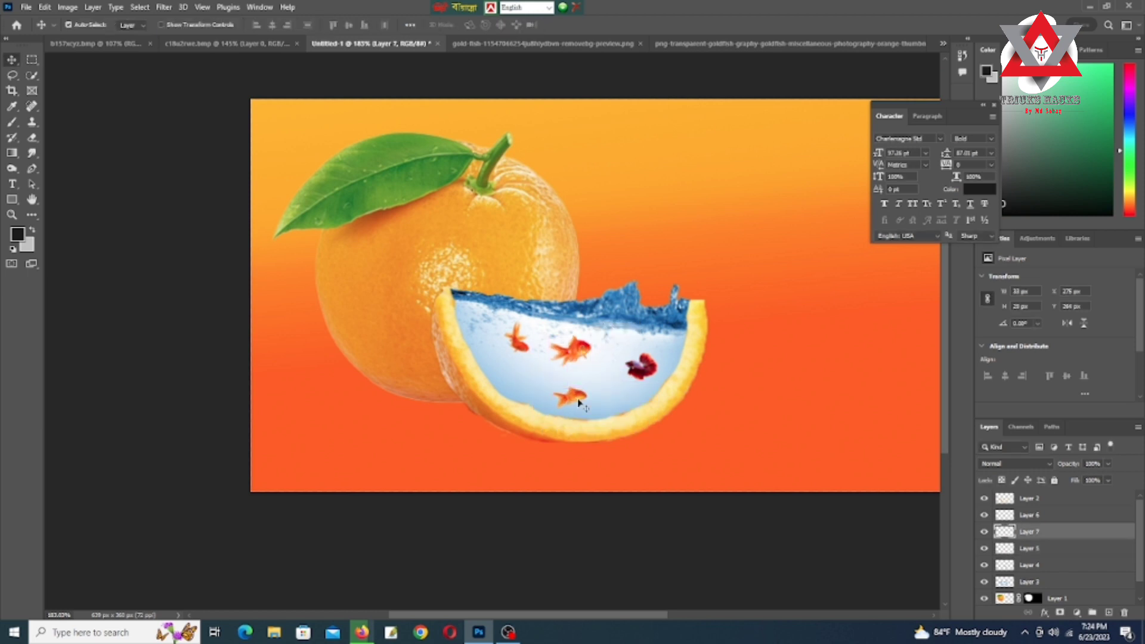
right_click(521, 351)
click(539, 350)
drag(525, 358, 539, 343)
scroll(597, 336, down, 3)
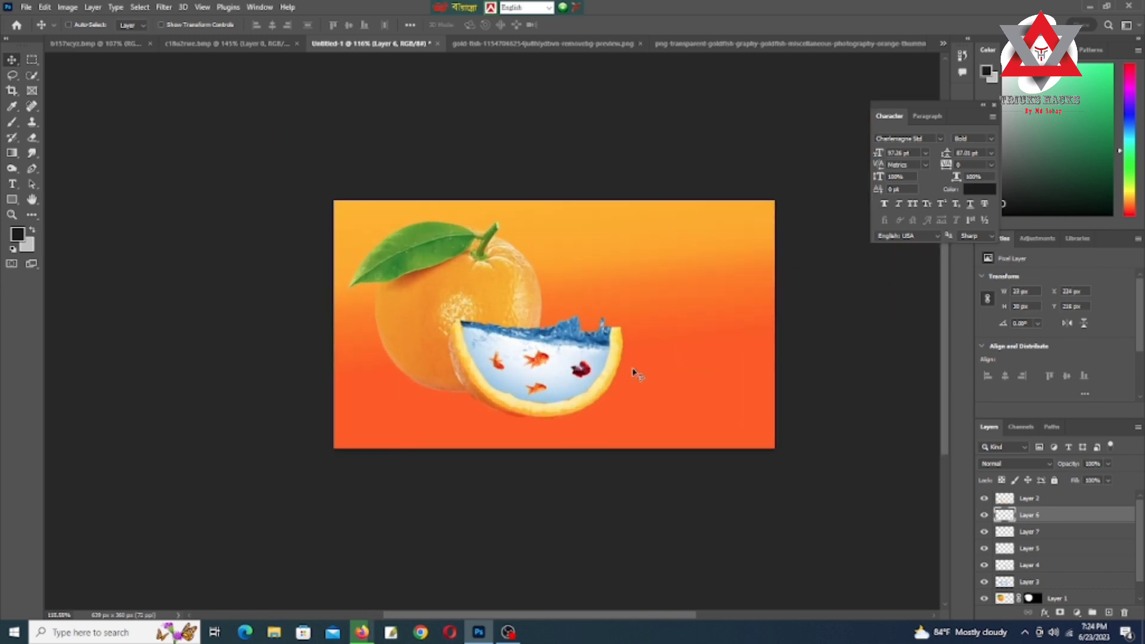
scroll(599, 335, up, 2)
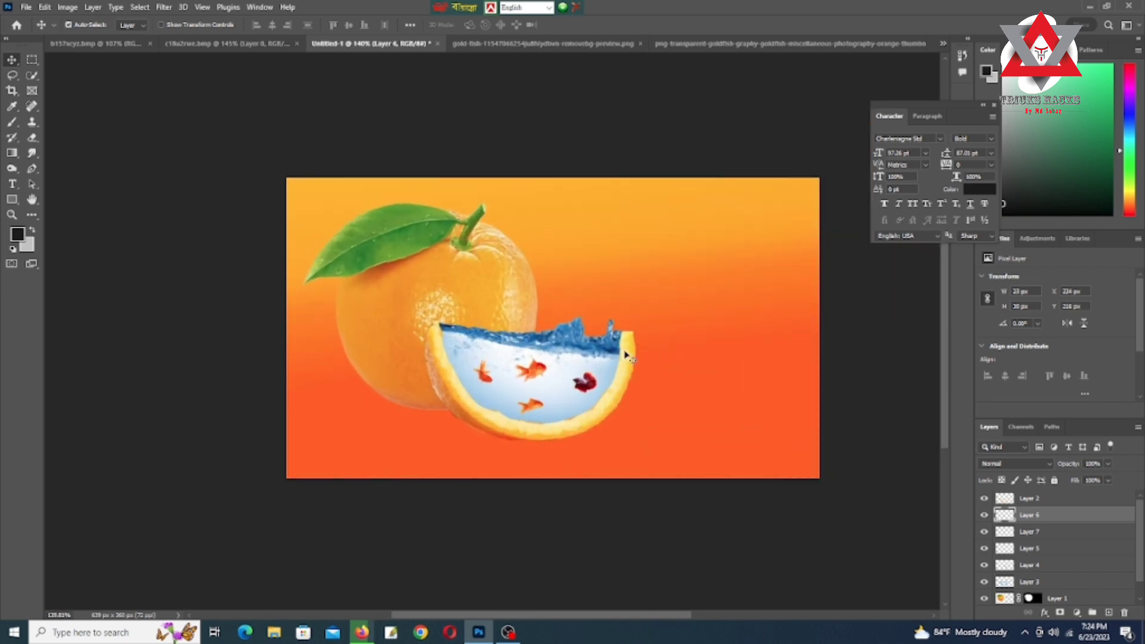
scroll(626, 355, down, 2)
scroll(607, 378, up, 3)
- Set up a large, 0% hardness soft brush
click(11, 122)
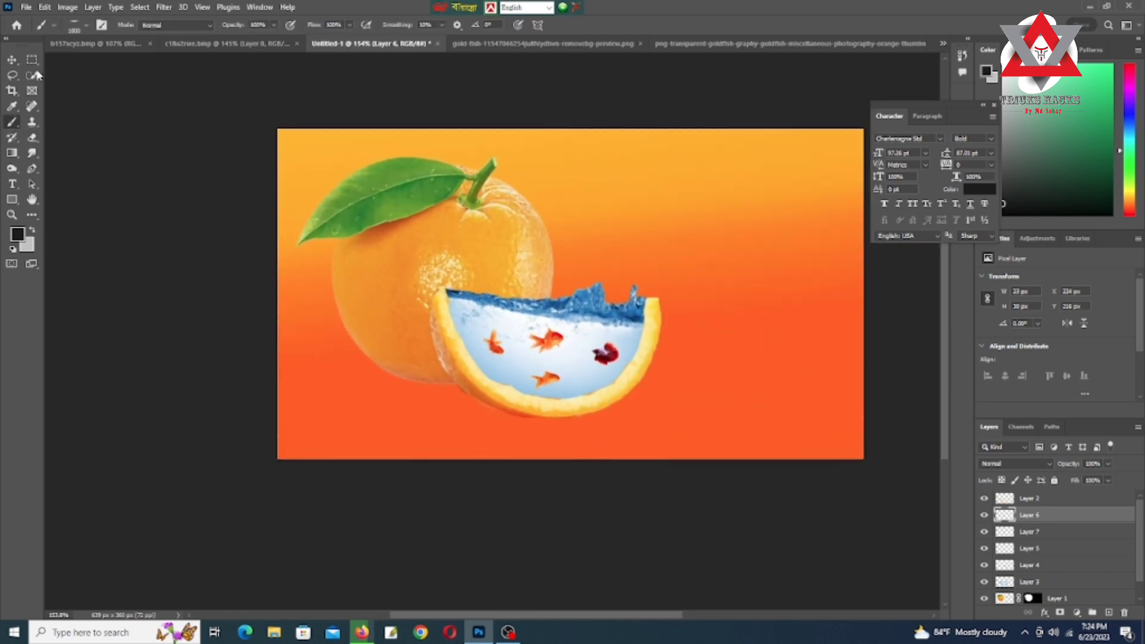
click(87, 25)
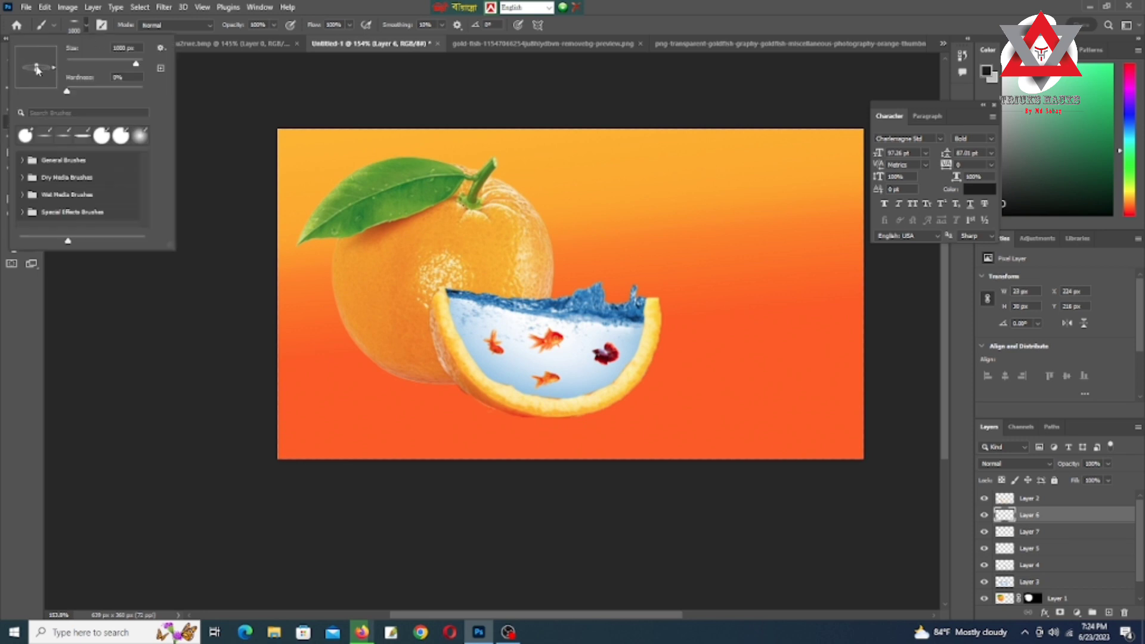
click(576, 341)
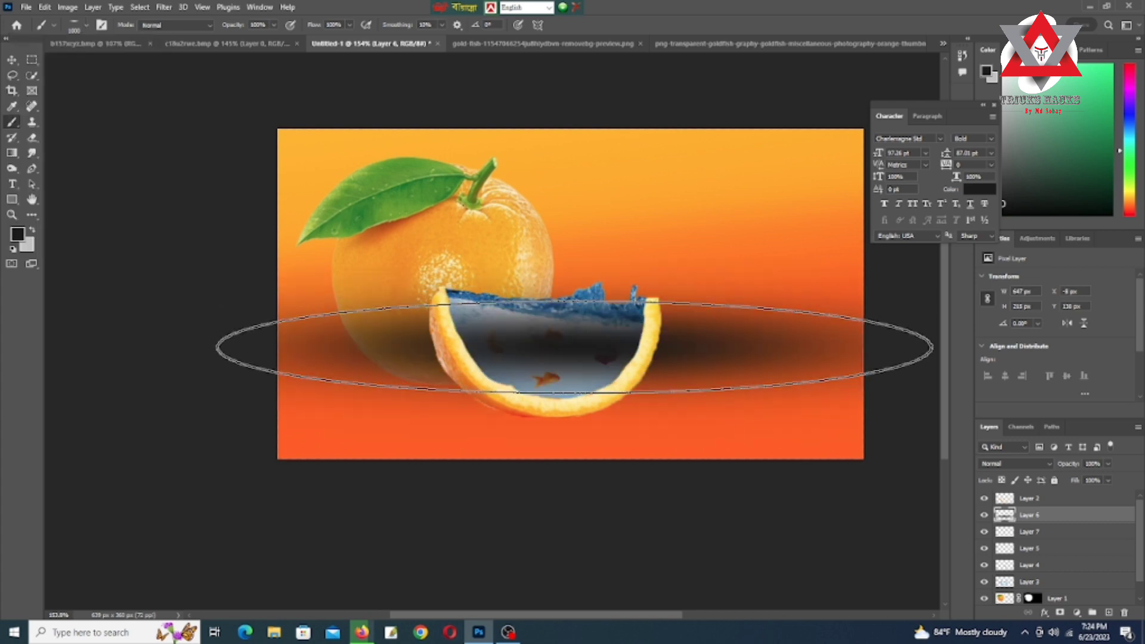
key(p)
click(12, 121)
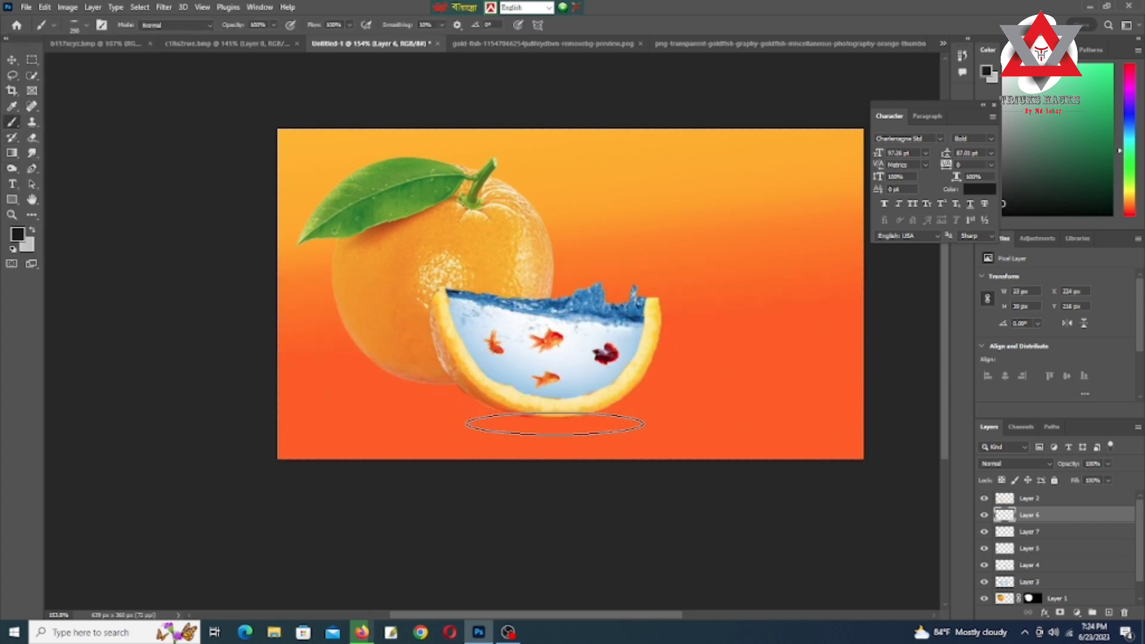
- On a new layer above Layer 2, paint a soft black shadow beneath the orange slice
click(1036, 500)
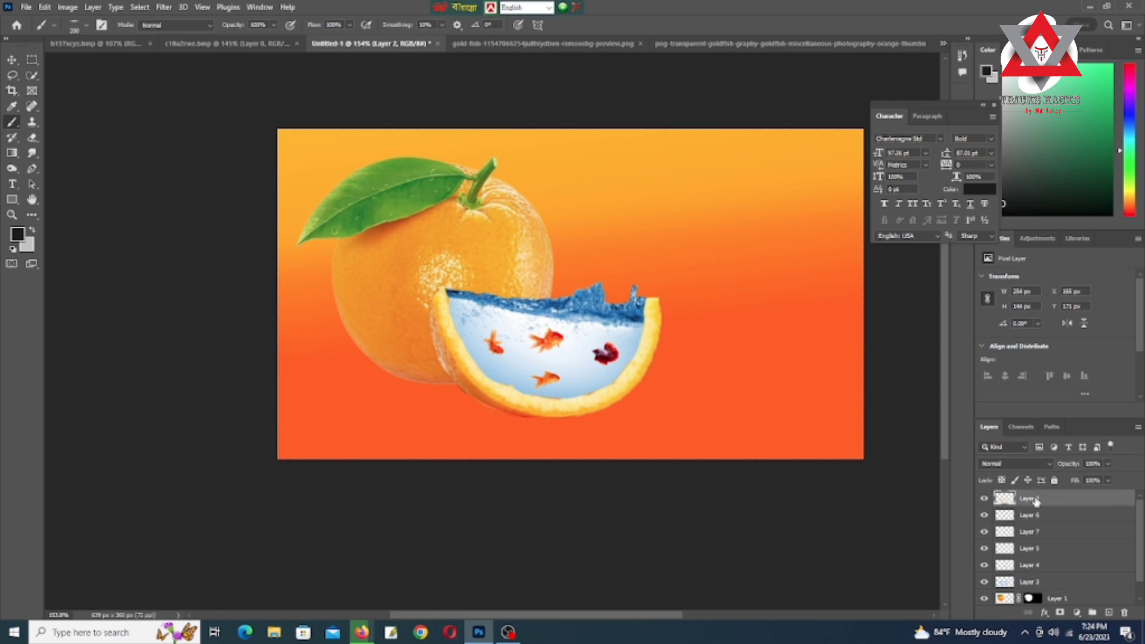
click(1107, 614)
scroll(495, 329, up, 2)
drag(511, 480, 568, 484)
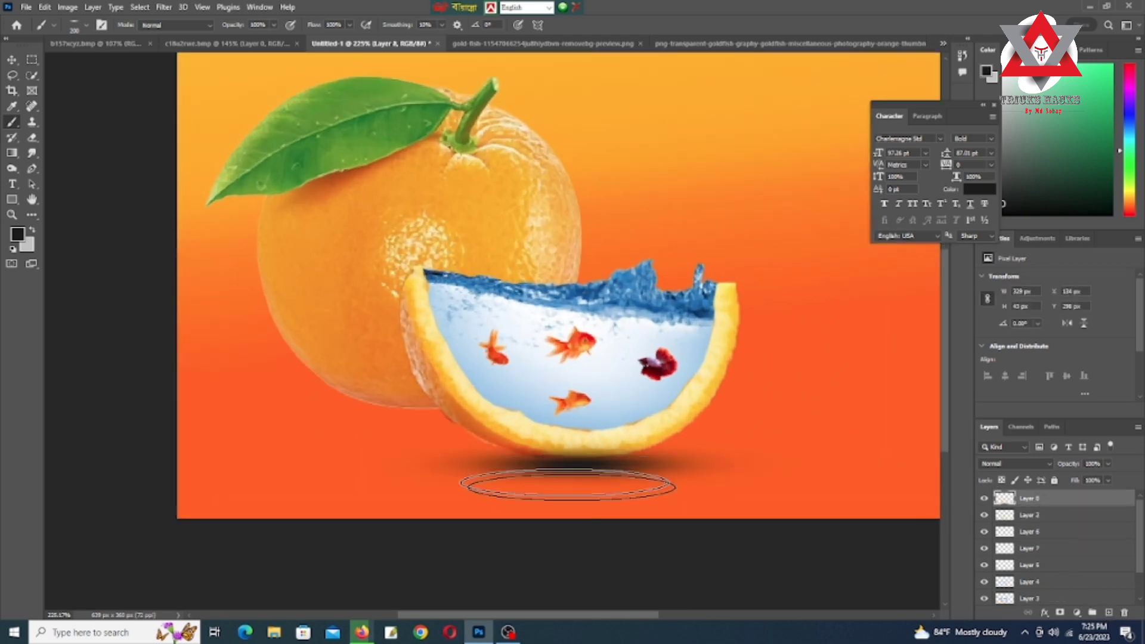
scroll(567, 485, down, 2)
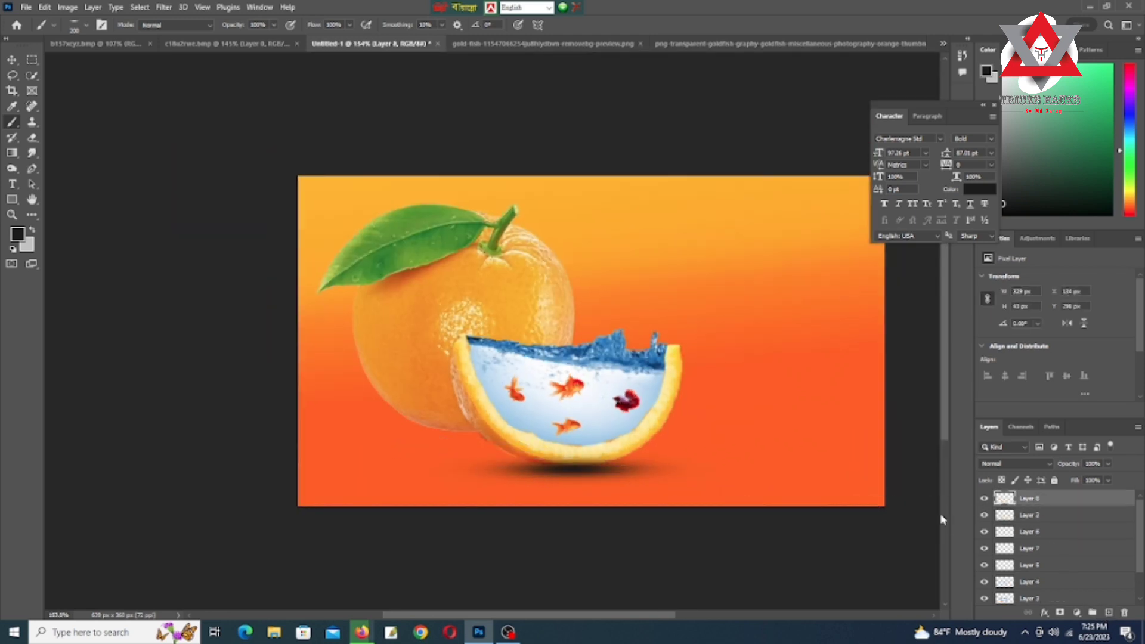
key(v)
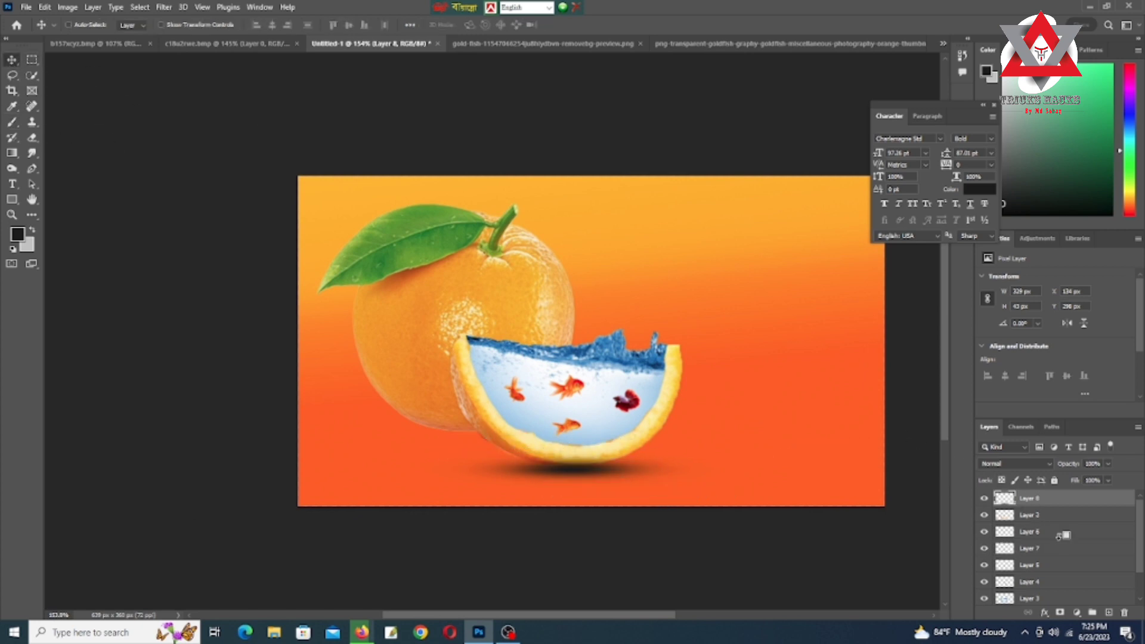
- Toggle Layer 3's visibility to check it, then return to the Move tool
scroll(985, 561, down, 2)
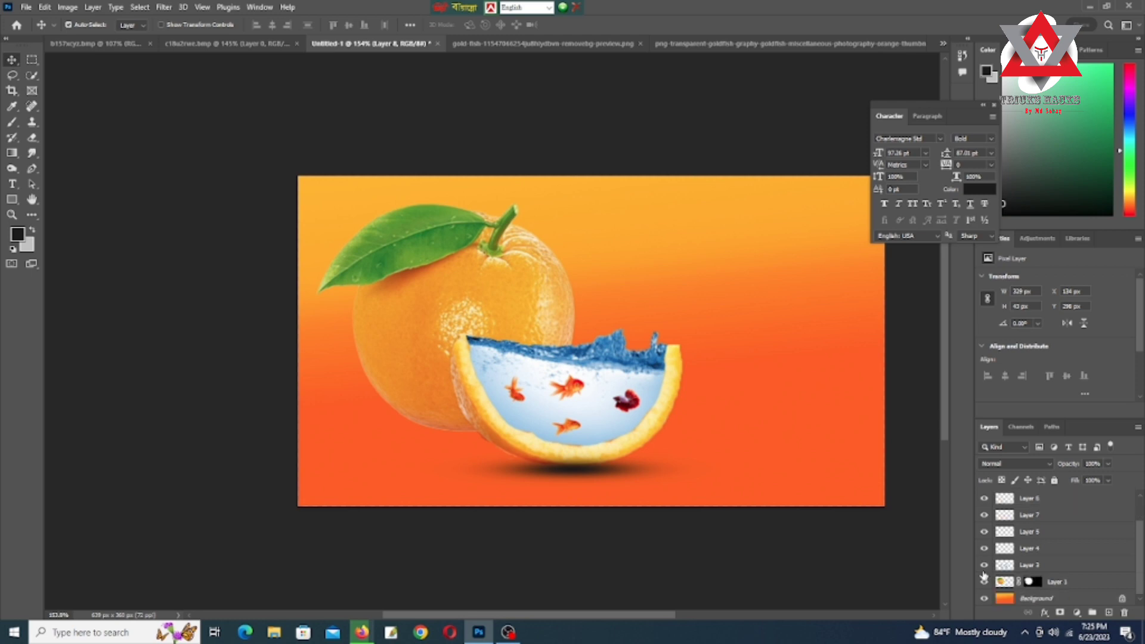
scroll(987, 559, down, 1)
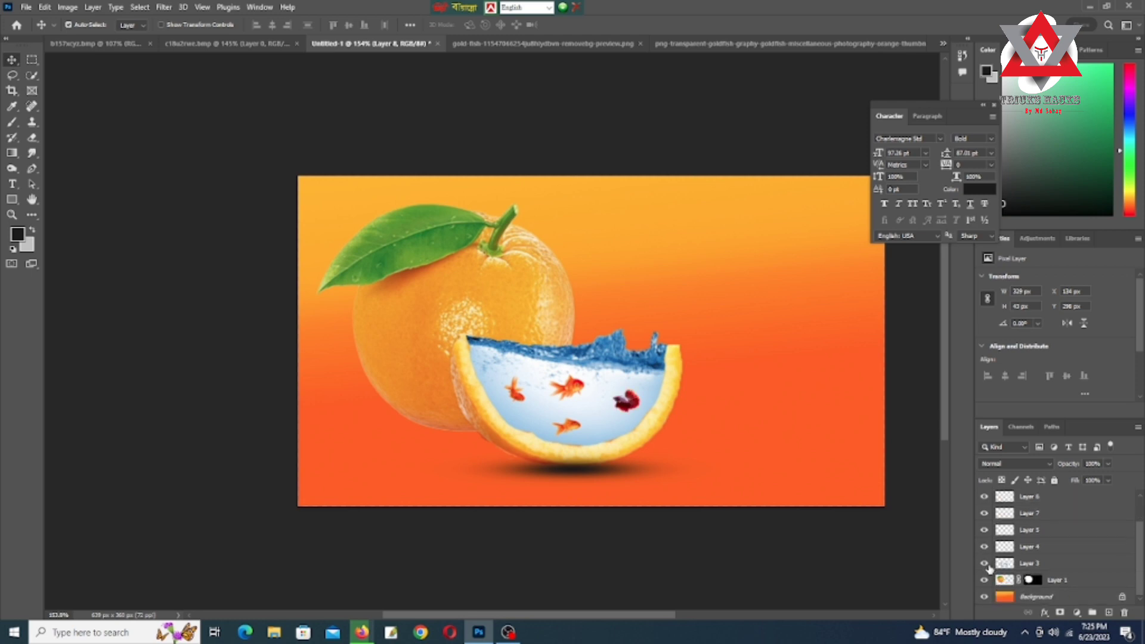
click(985, 564)
scroll(508, 484, up, 2)
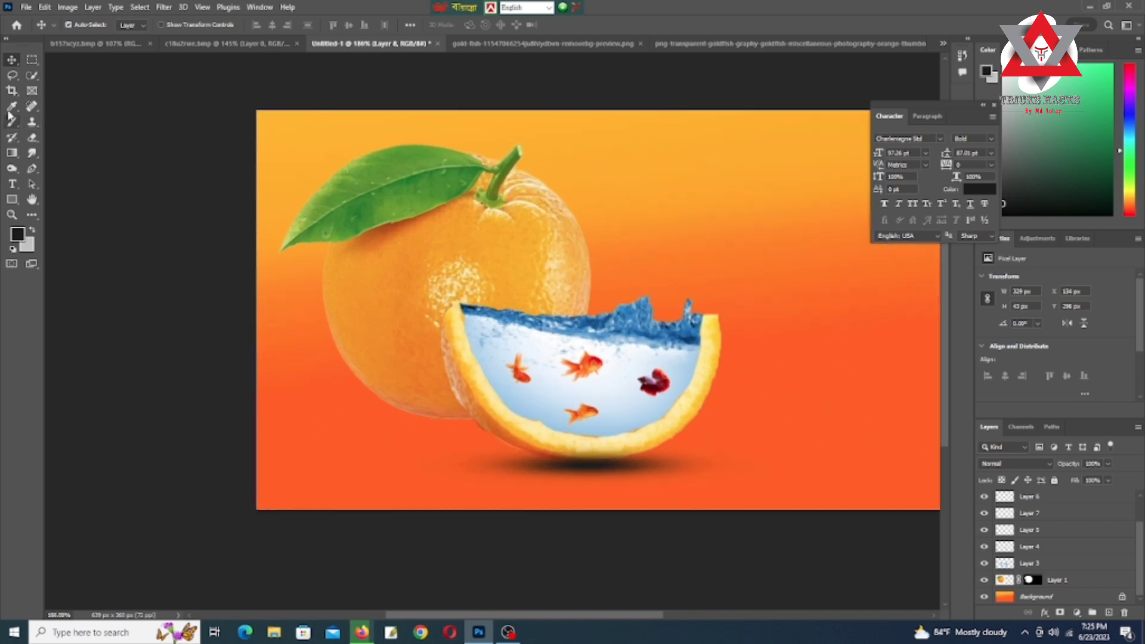
click(16, 127)
key(v)
- Paint a soft shadow under the whole orange on new Layer 9, placed below Layer 1
click(1058, 579)
click(1097, 613)
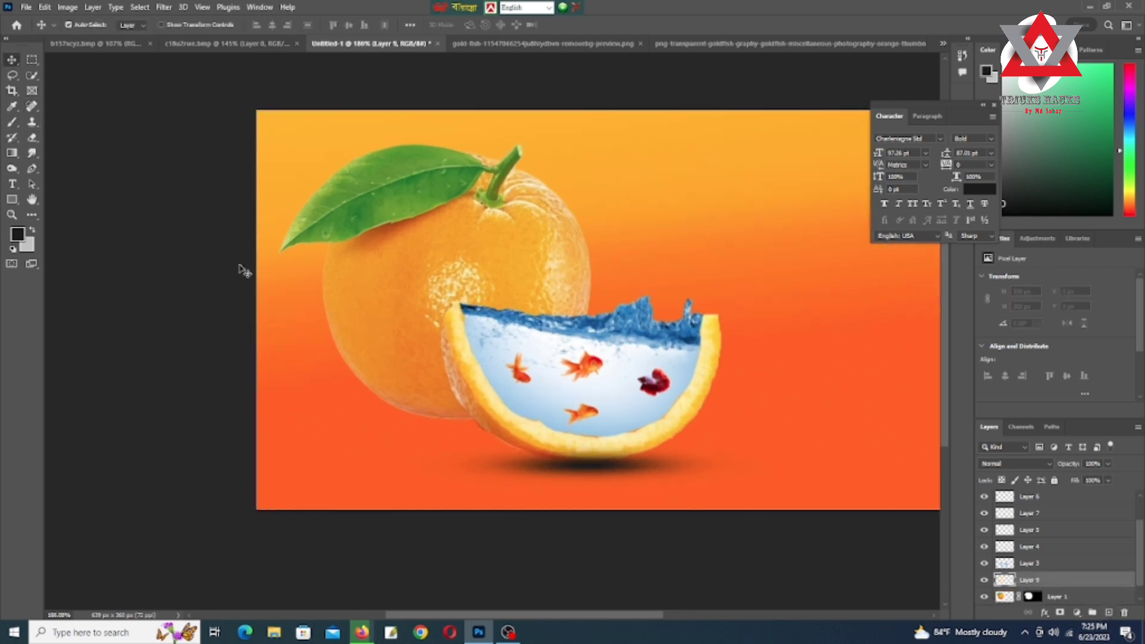
key(b)
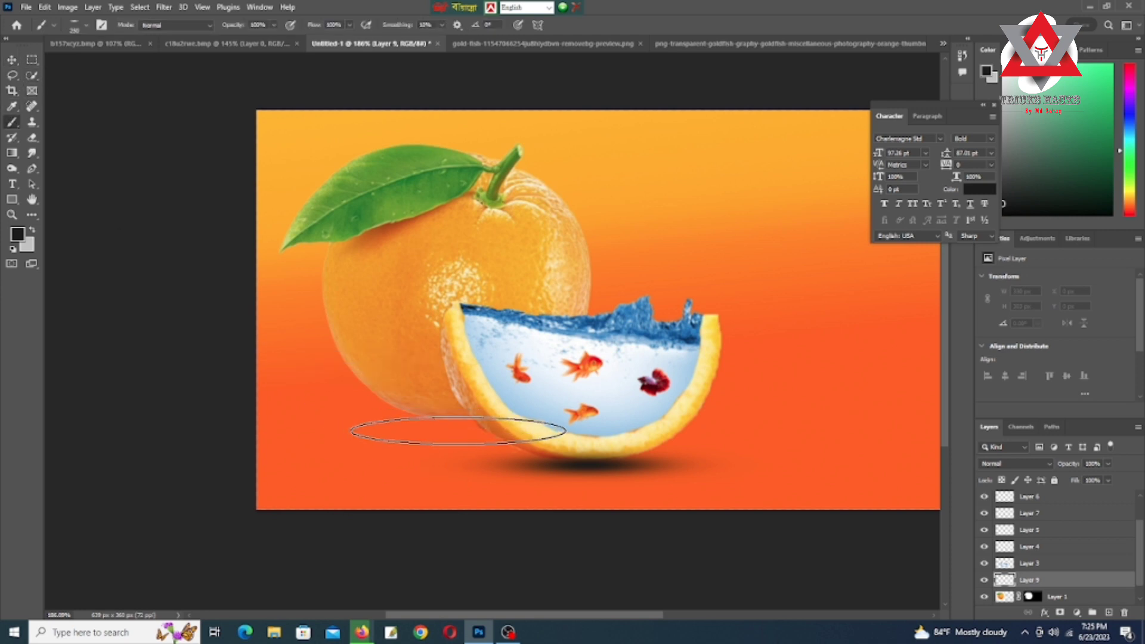
click(459, 424)
key(v)
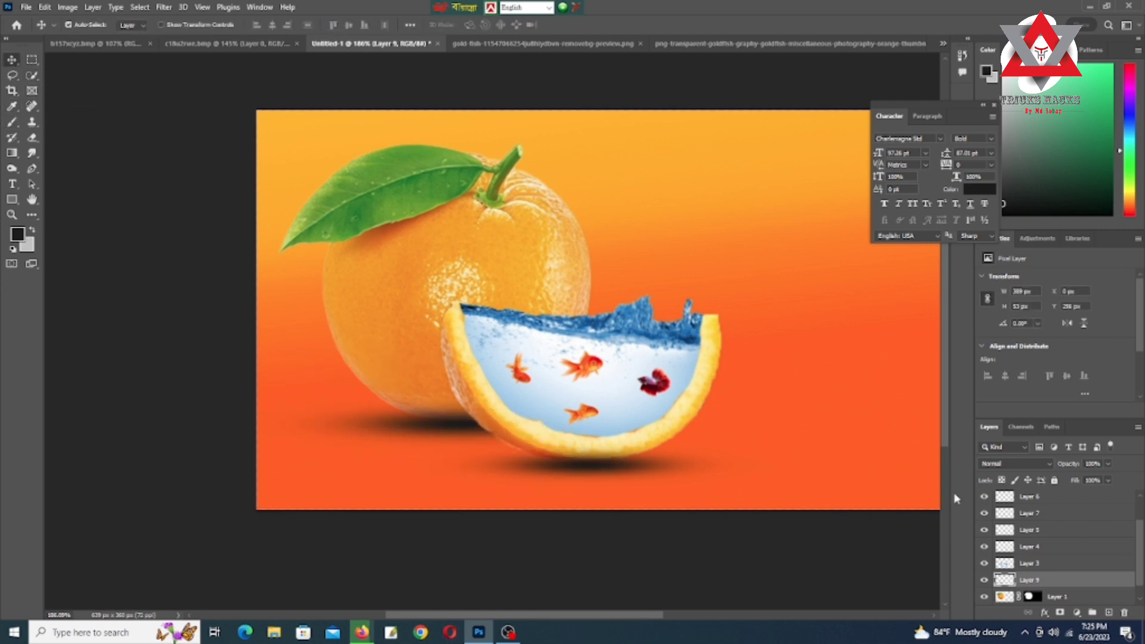
drag(1054, 594, 1059, 597)
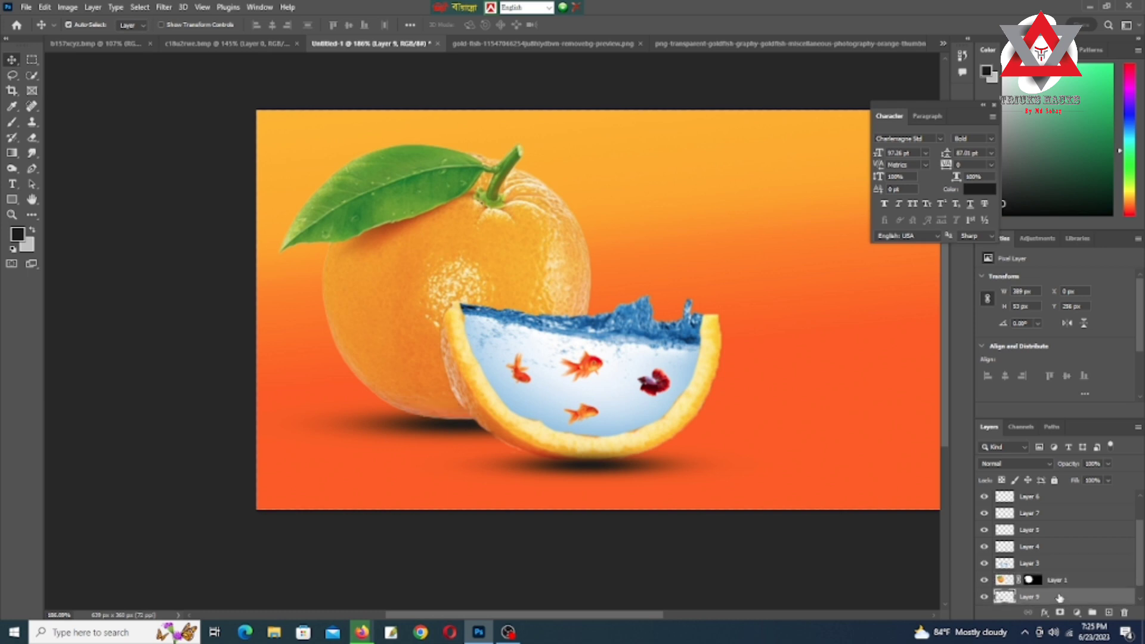
- Select Layer 2 from the canvas, then the Layer 6 fish in the Layers panel
right_click(616, 471)
right_click(522, 442)
click(536, 446)
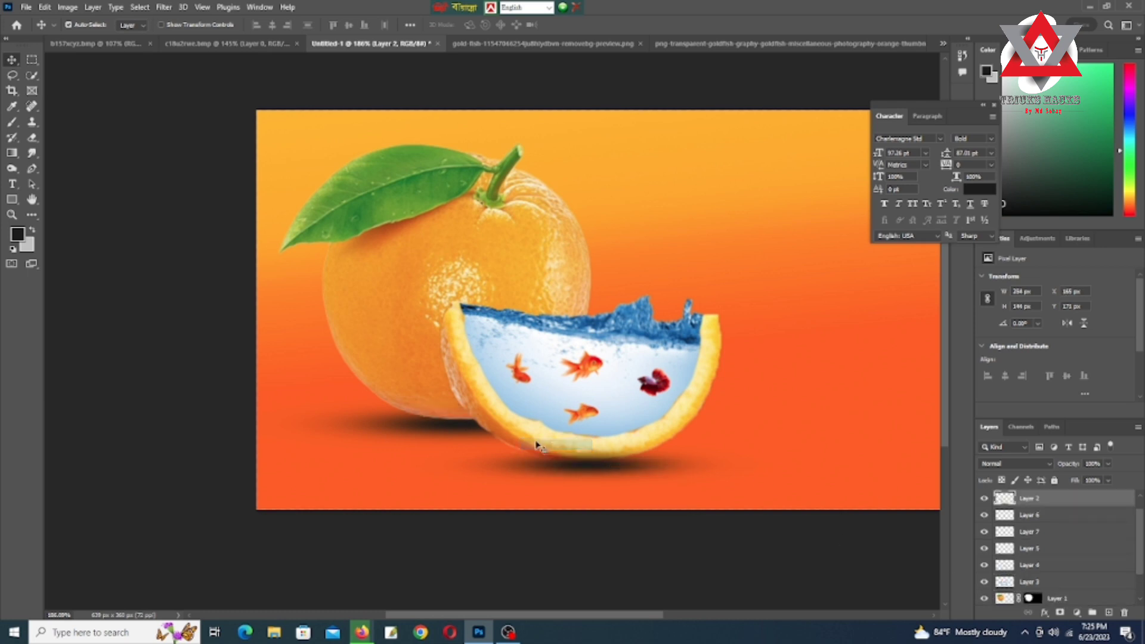
click(1040, 520)
scroll(749, 520, down, 3)
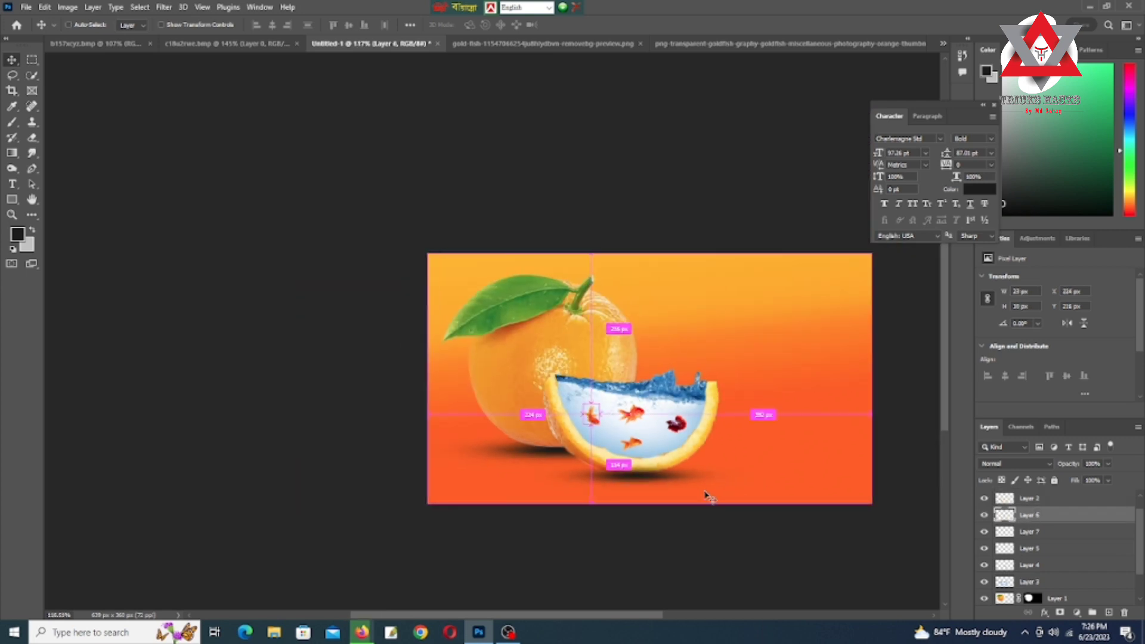
scroll(706, 496, right, 5)
scroll(604, 431, up, 1)
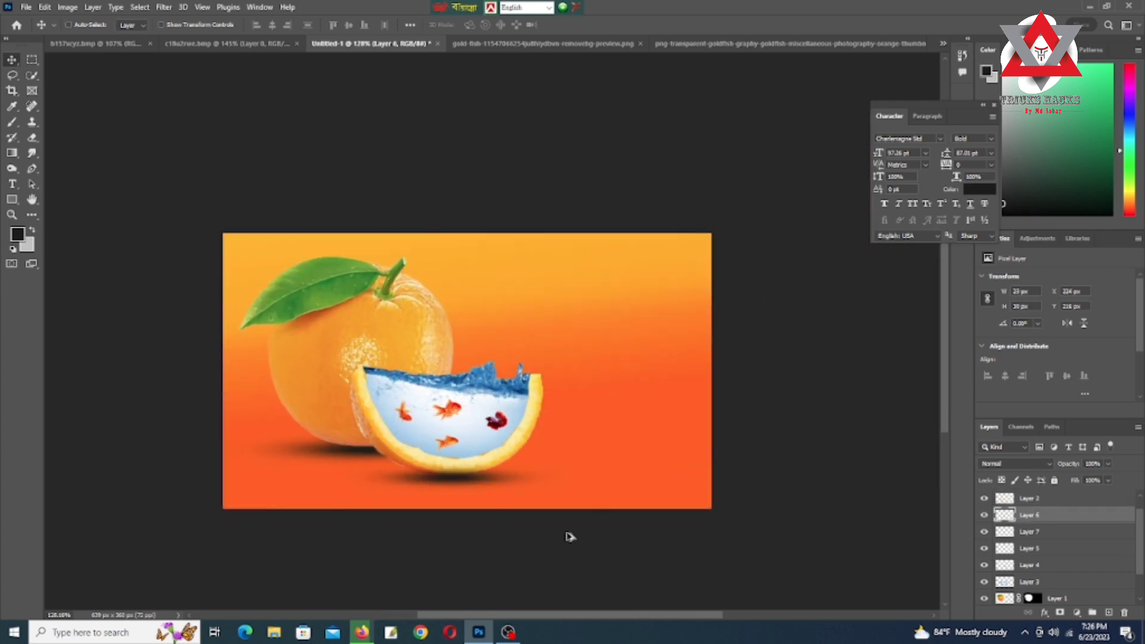